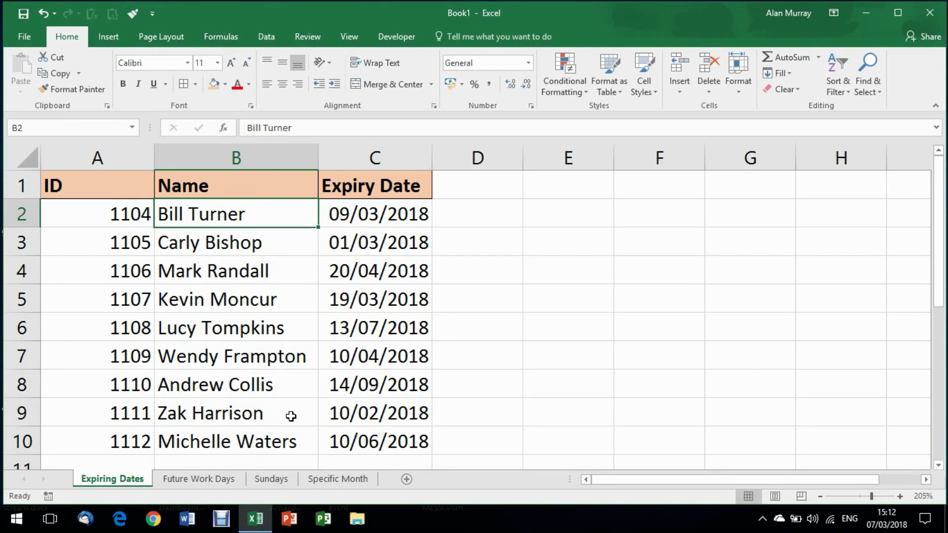
- Select the expiry dates C2:C10 in column C
key(Right)
key(ctrl+shift+Down)
- Start a Less Than highlight rule on the dates with the value =today()
click(585, 81)
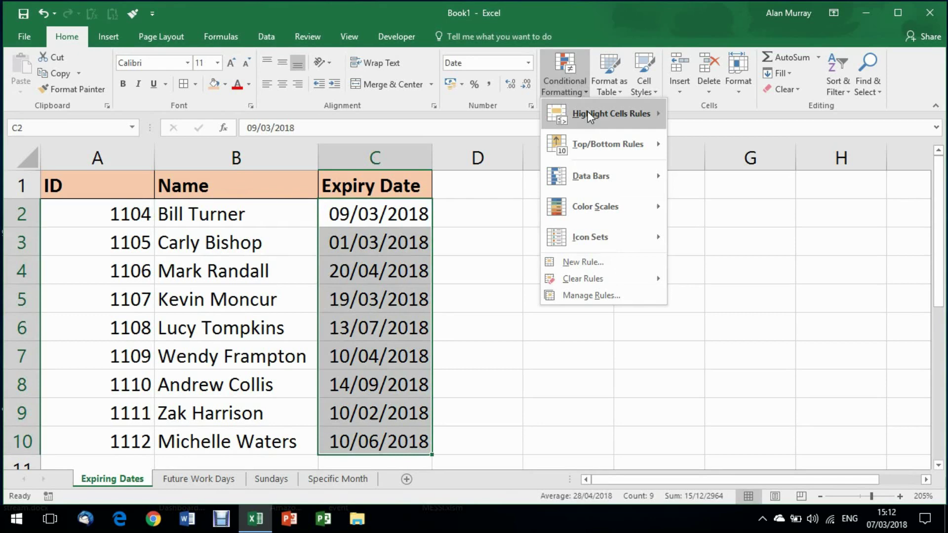
mouse_move(589, 117)
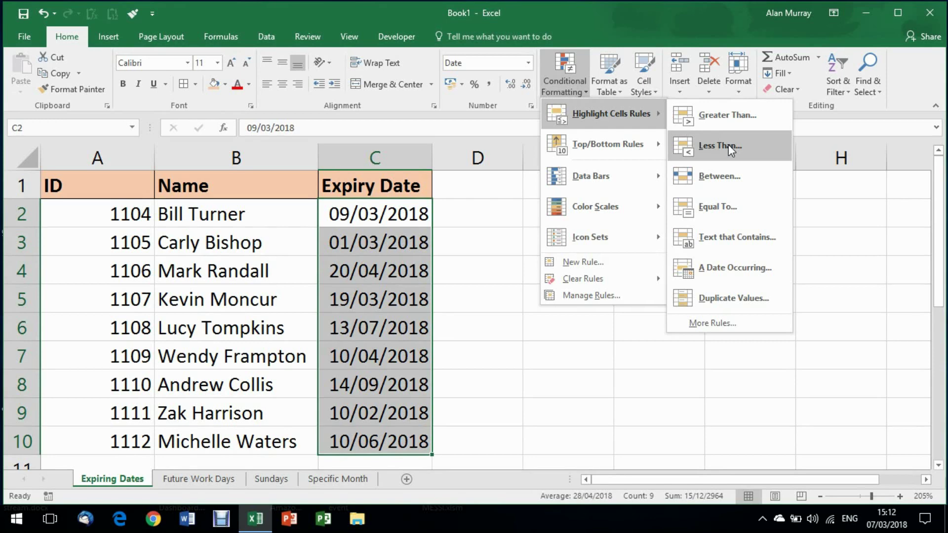
click(728, 148)
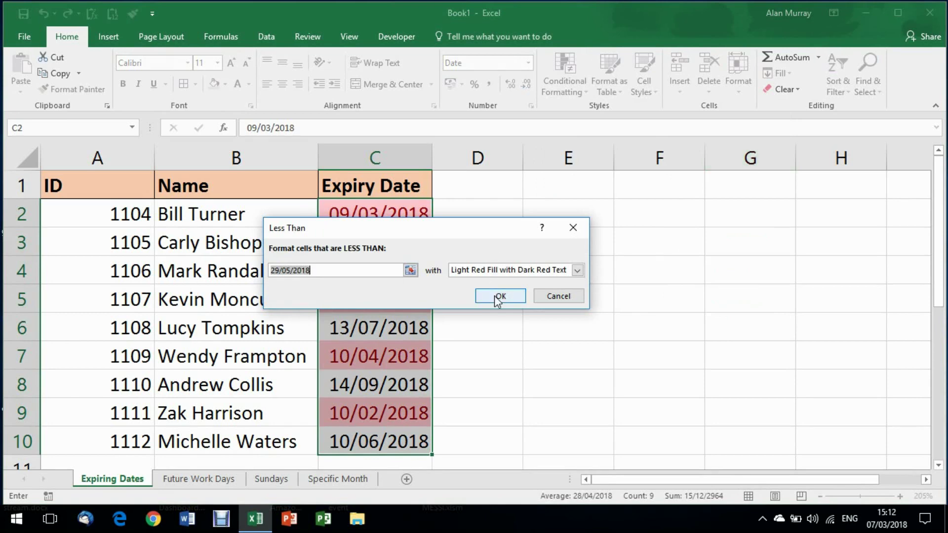
text(=)
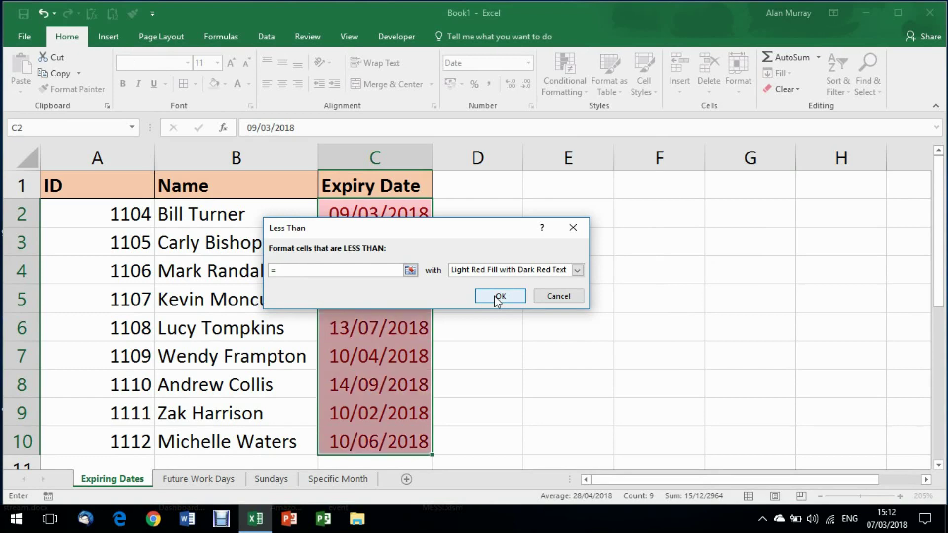
text(t)
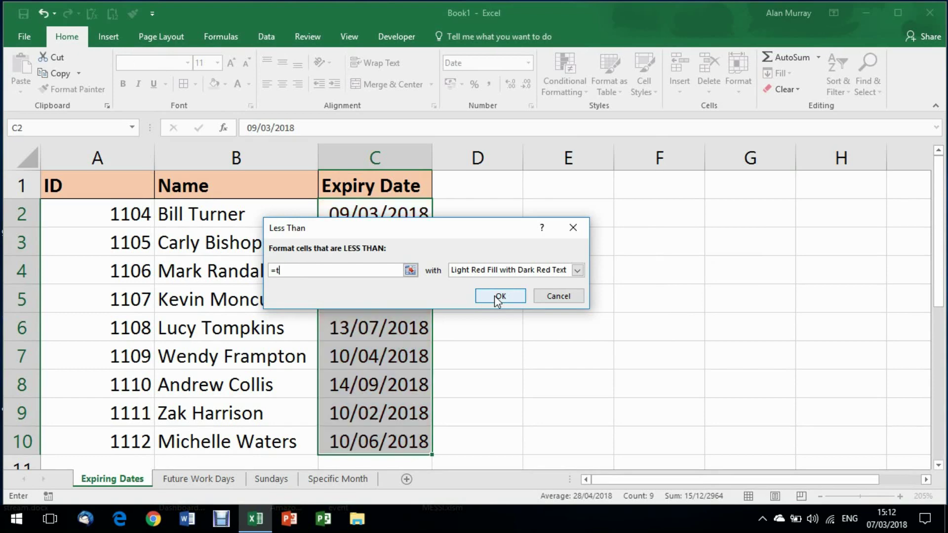
text(oday()
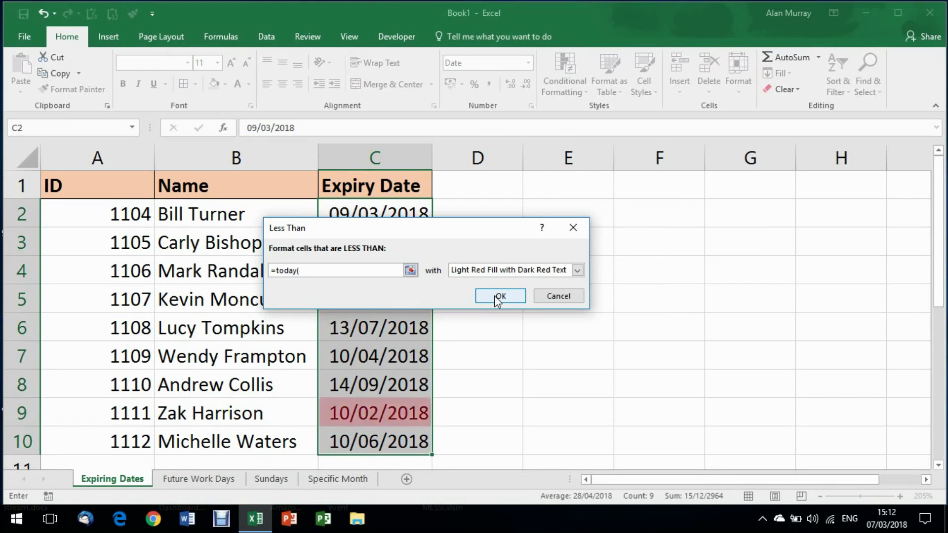
text())
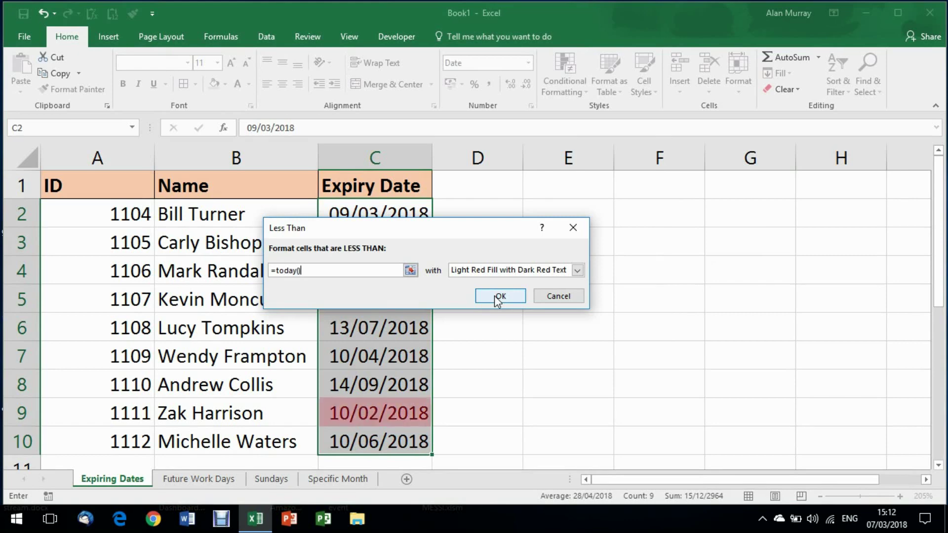
- Give the rule a custom format of orange fill with bold white font and apply it
click(521, 272)
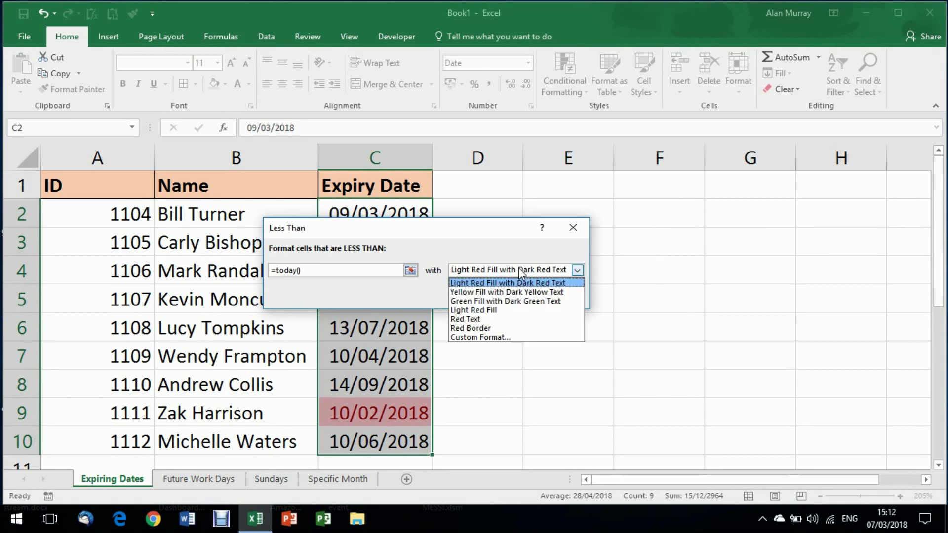
click(508, 337)
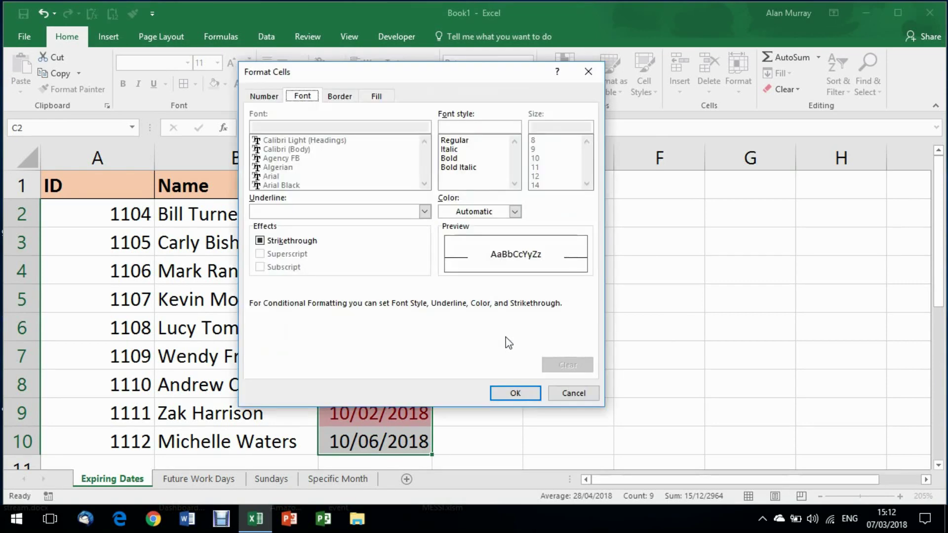
click(383, 93)
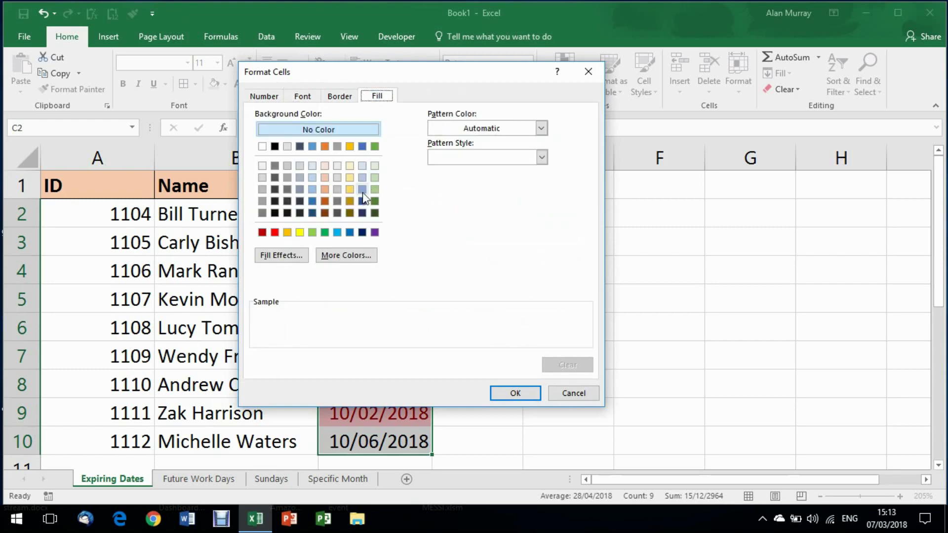
click(324, 201)
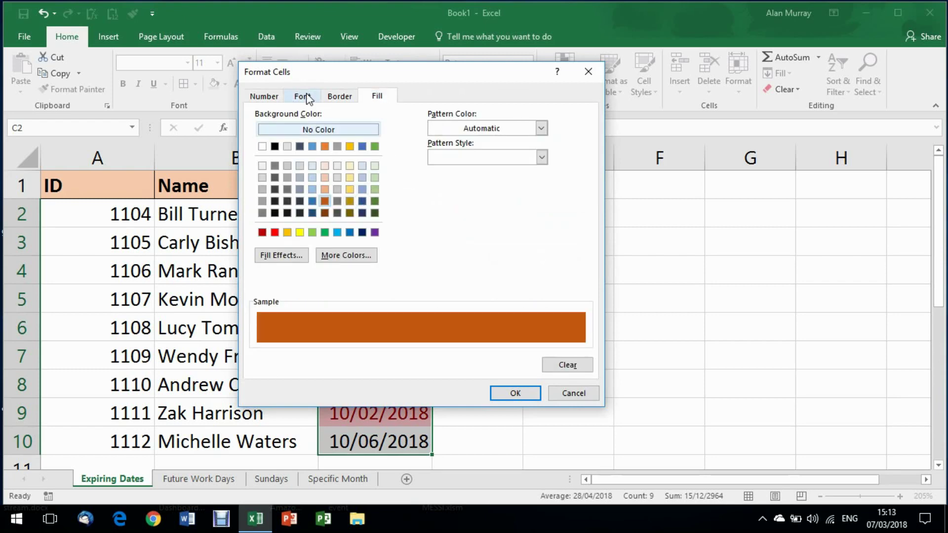
click(305, 96)
click(449, 158)
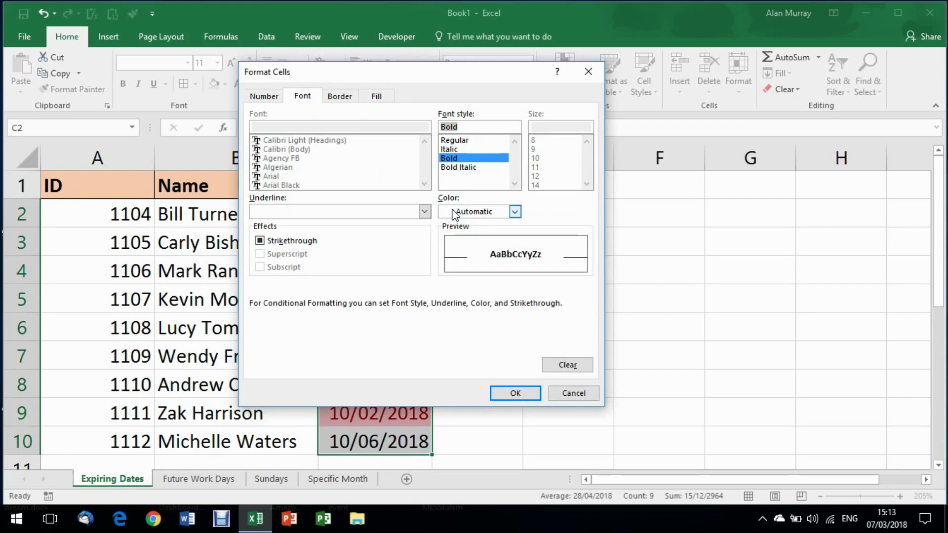
click(454, 214)
click(452, 261)
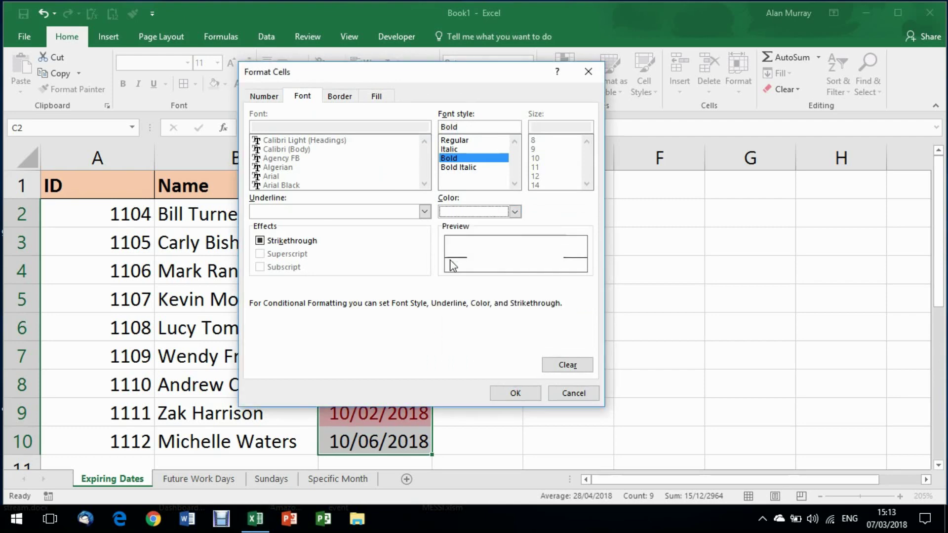
click(513, 394)
click(497, 295)
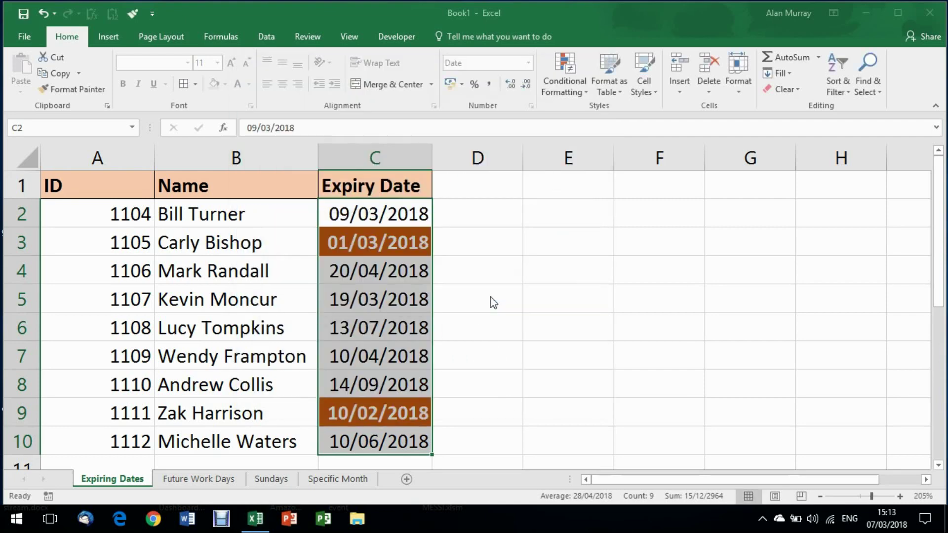
click(484, 321)
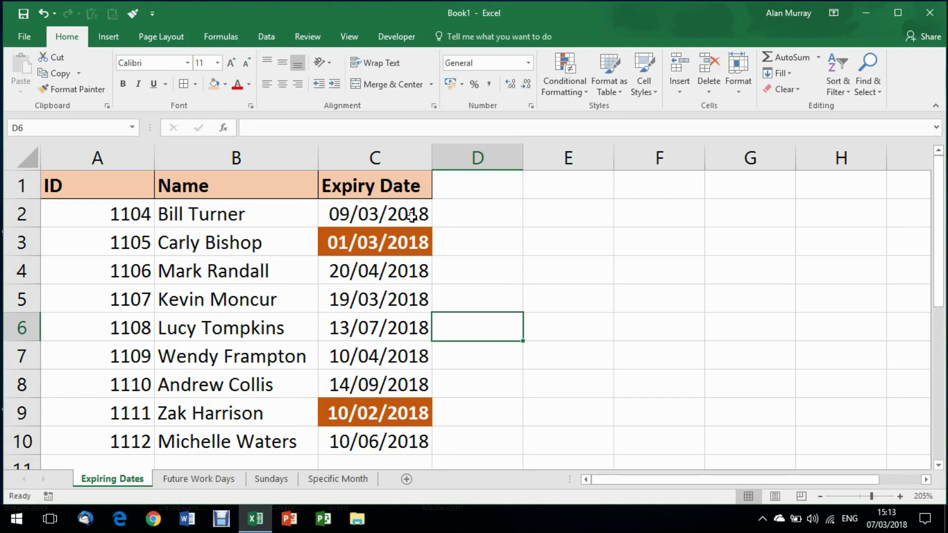
click(469, 377)
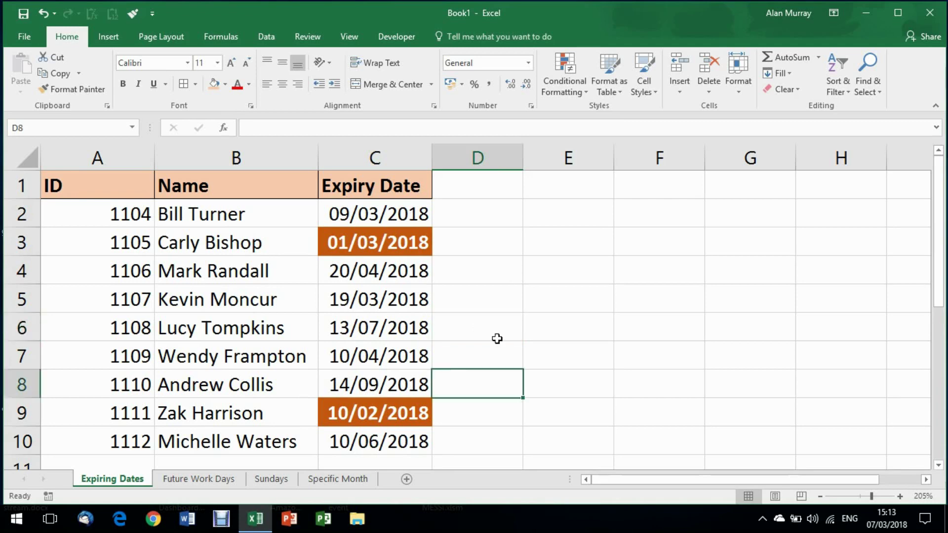
click(533, 242)
text(=T)
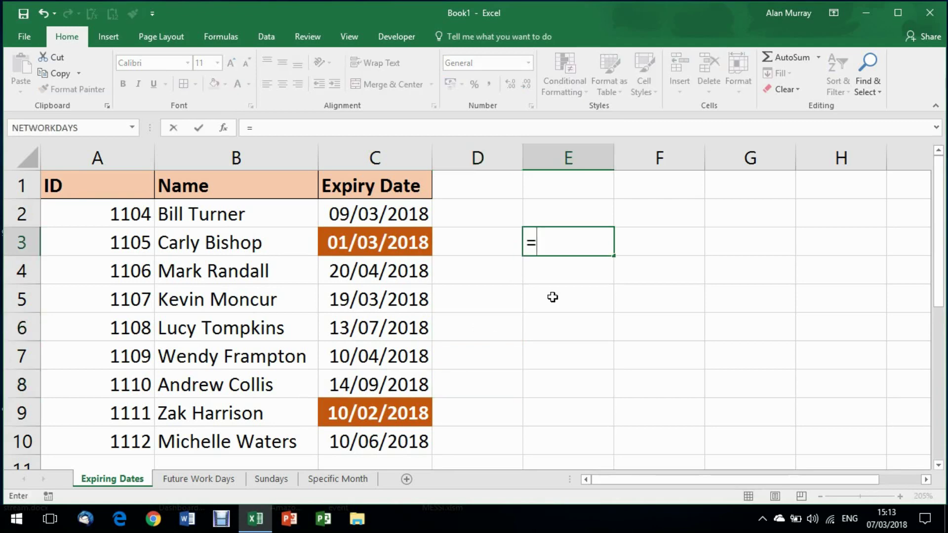
text(ODAY())
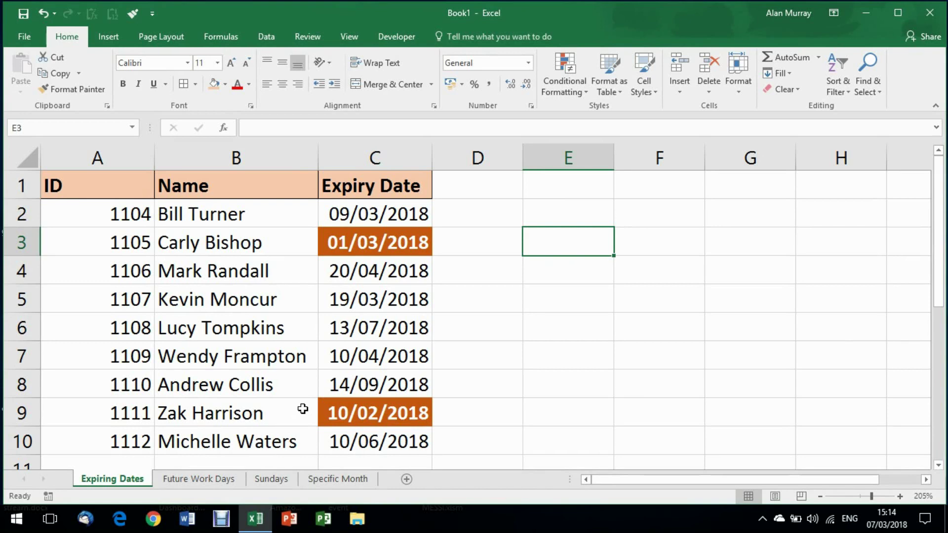
- Copy the text =TODAY()+28 from cell E3's entry, then cancel so E3 stays empty
text(=)
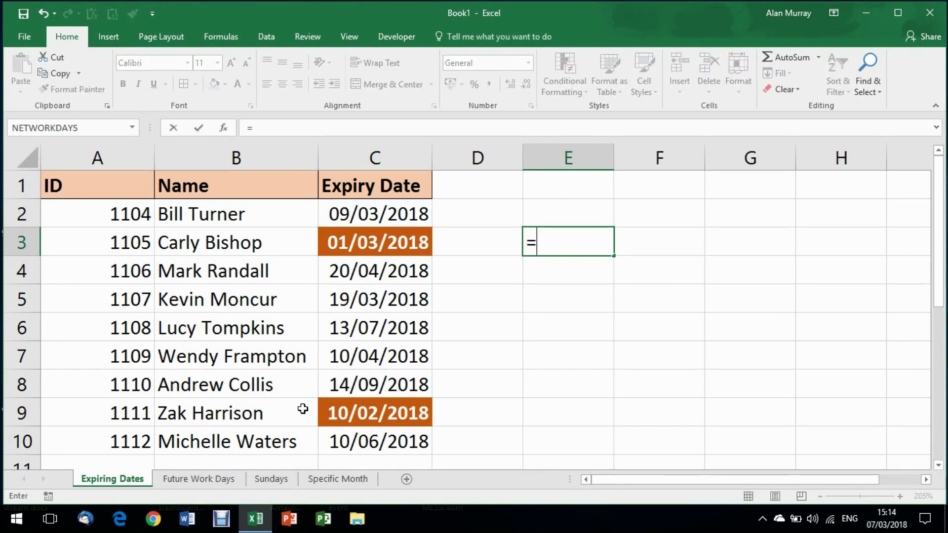
text(TO)
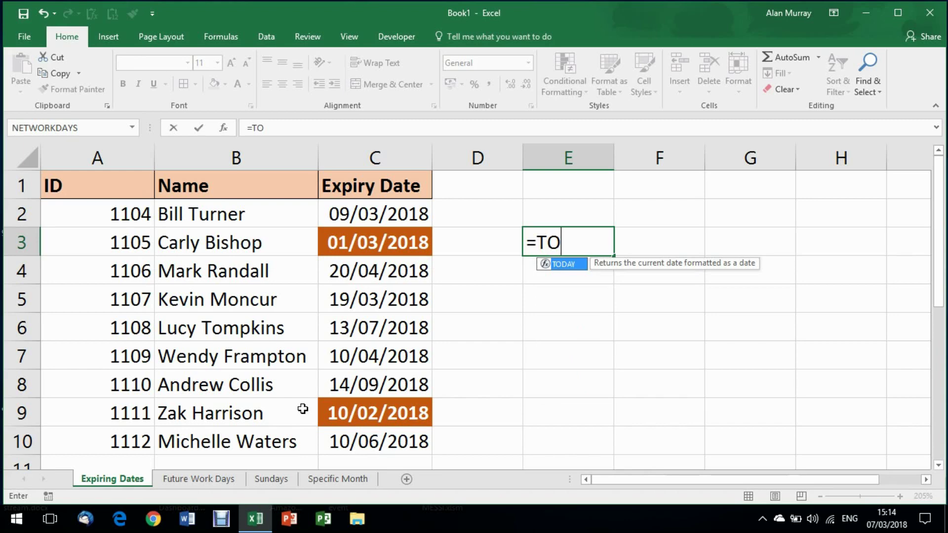
text(DAY)
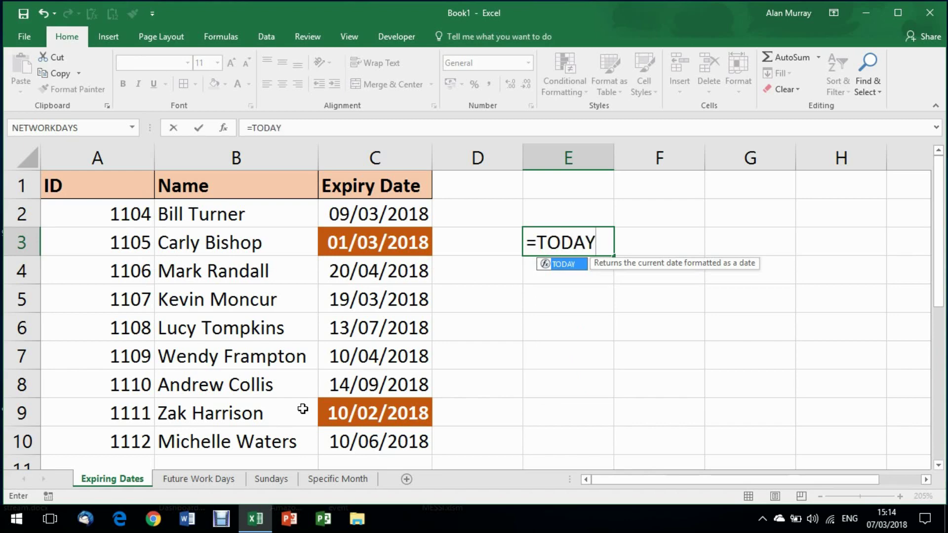
text(()+2)
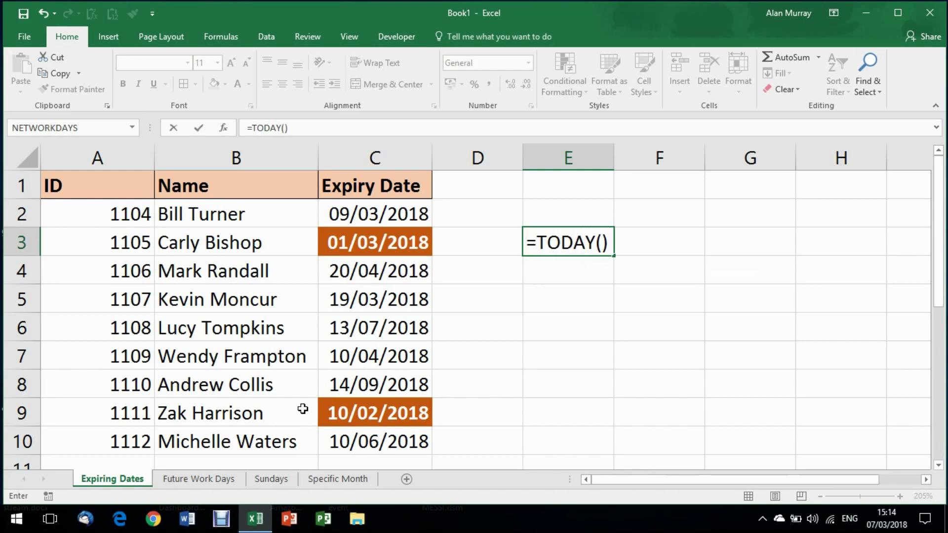
text(8)
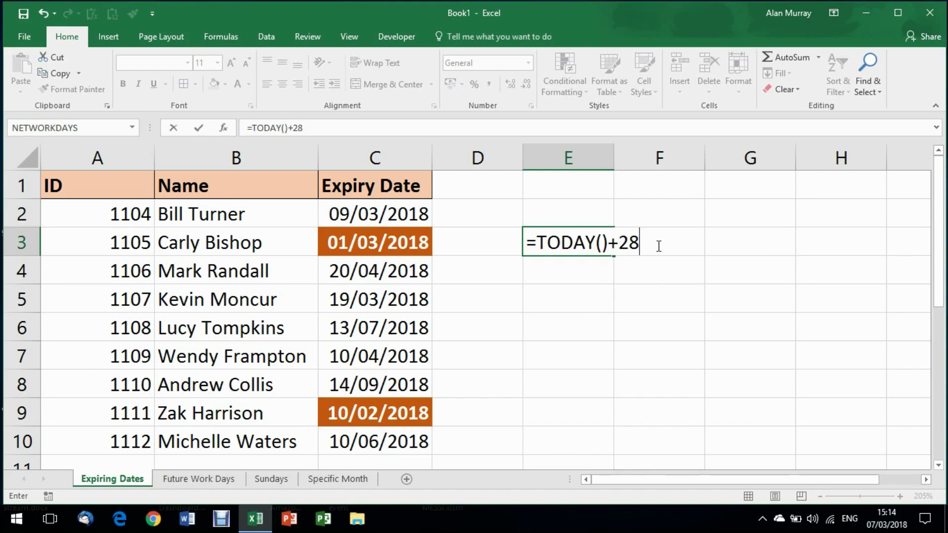
drag(641, 242, 523, 238)
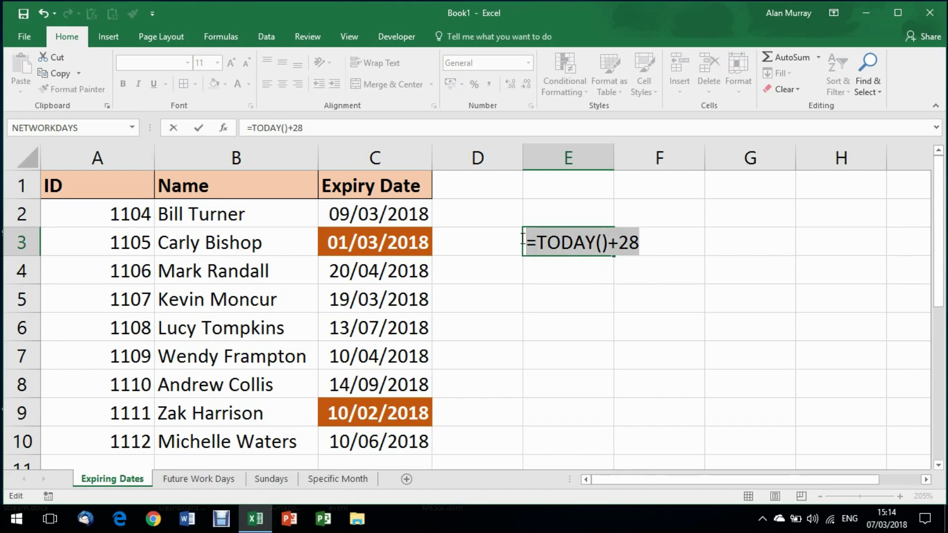
key(ctrl+c)
key(Escape)
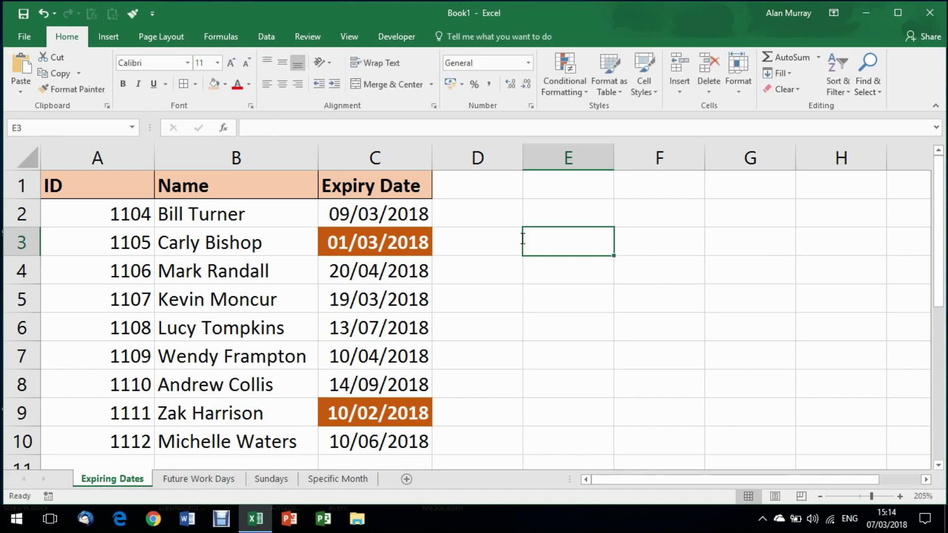
- Select the expiry dates C2:C10 and start a Between highlight rule
click(419, 213)
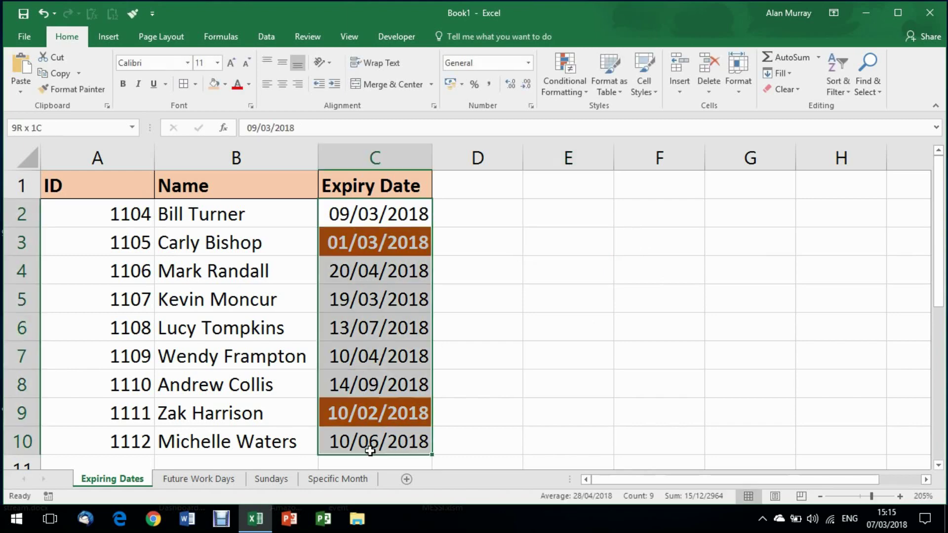
drag(370, 450, 370, 451)
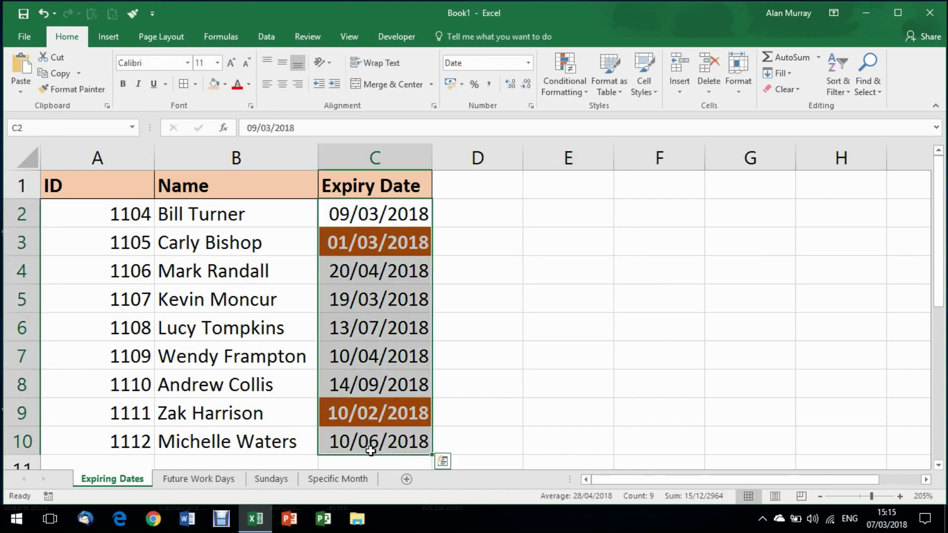
click(576, 92)
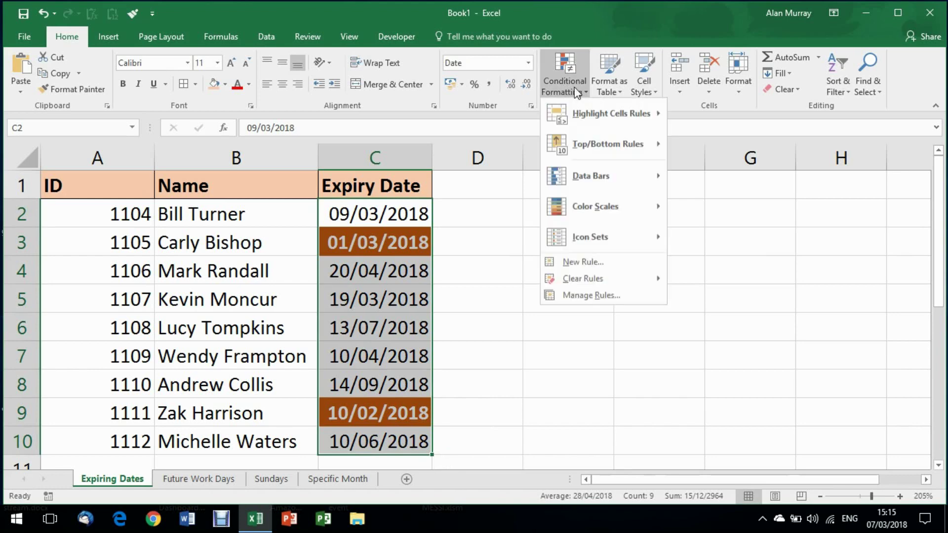
mouse_move(589, 117)
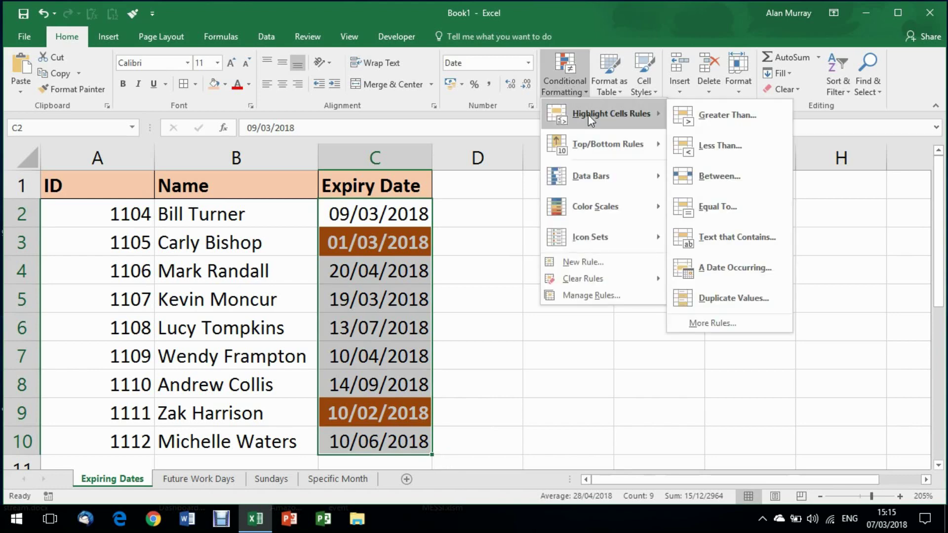
click(727, 175)
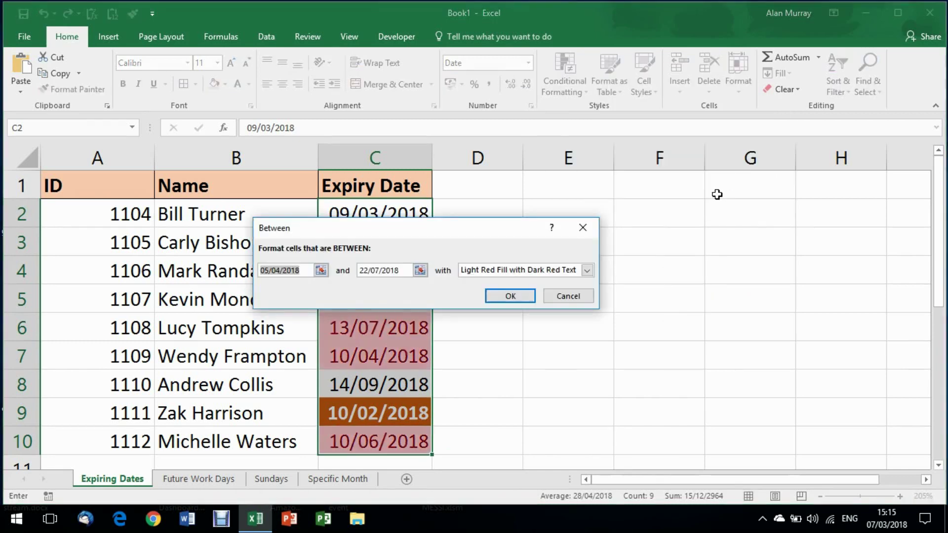
- Set the Between rule's bounds to =TODAY() and =TODAY()+28
click(403, 271)
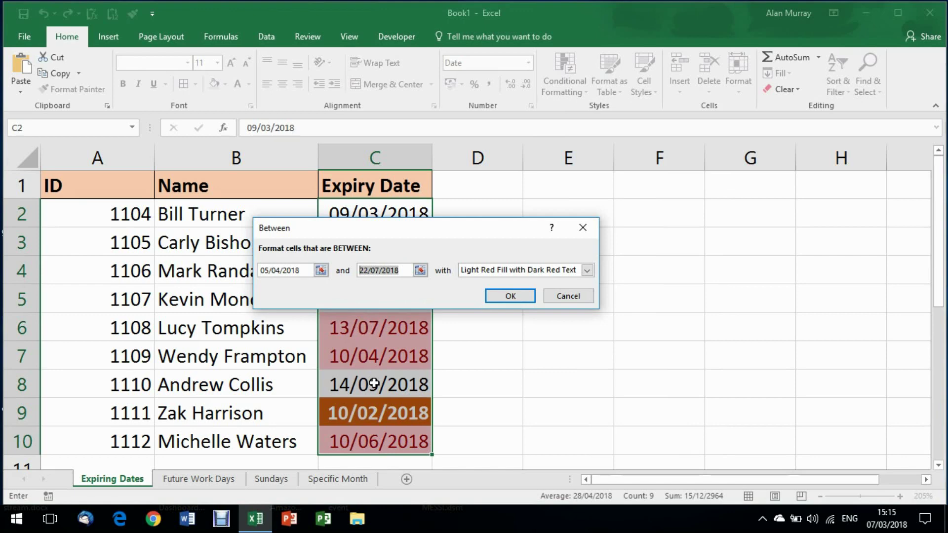
key(ctrl+v)
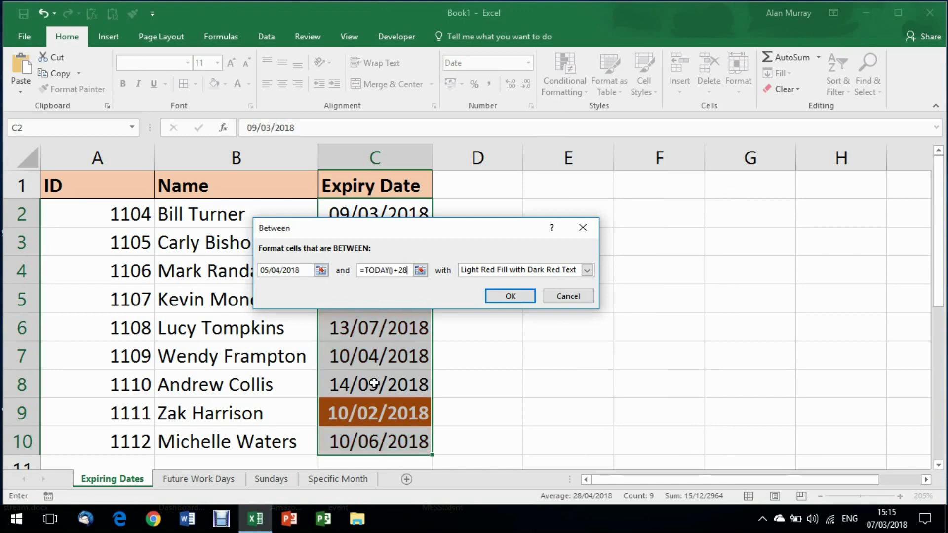
drag(306, 274, 242, 272)
text(=)
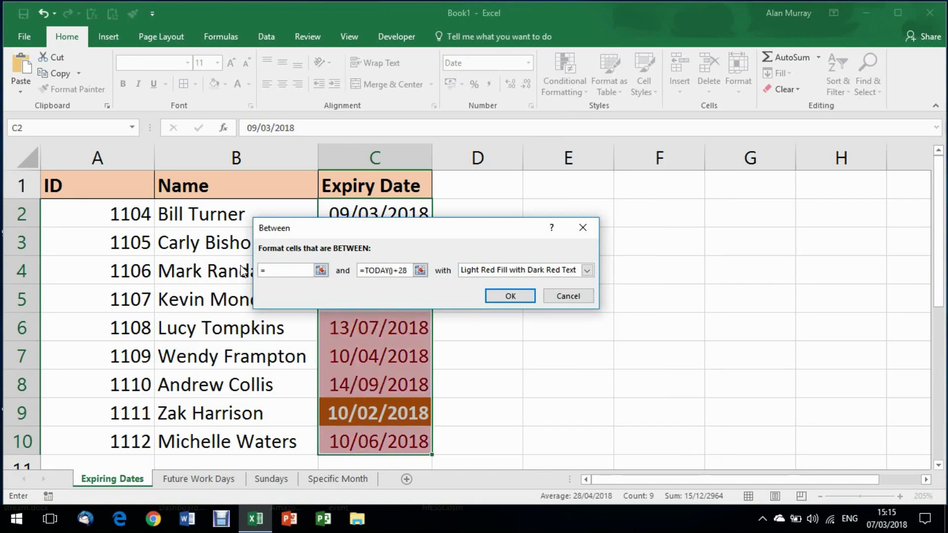
text(TODAY)
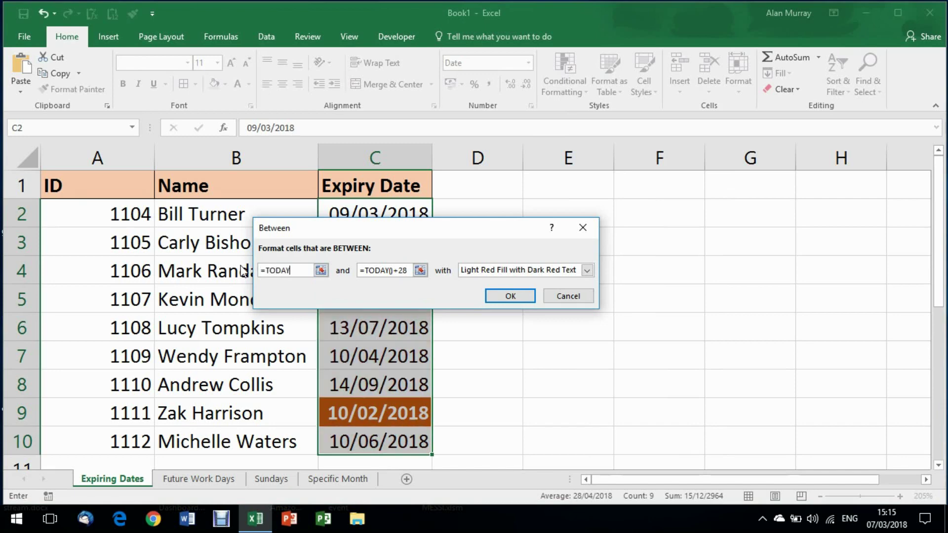
text(())
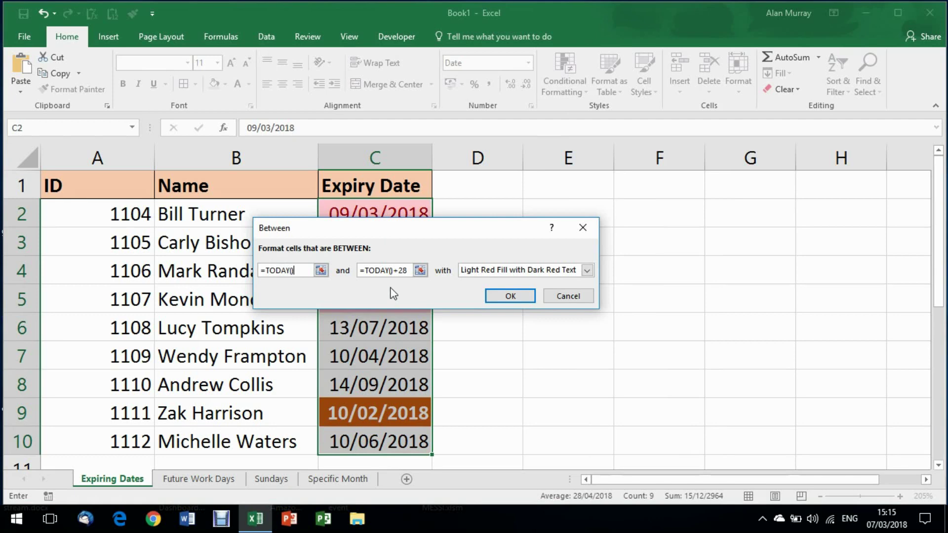
- Format dates in the 28-day range bold on a light blue fill and apply the rule
click(503, 270)
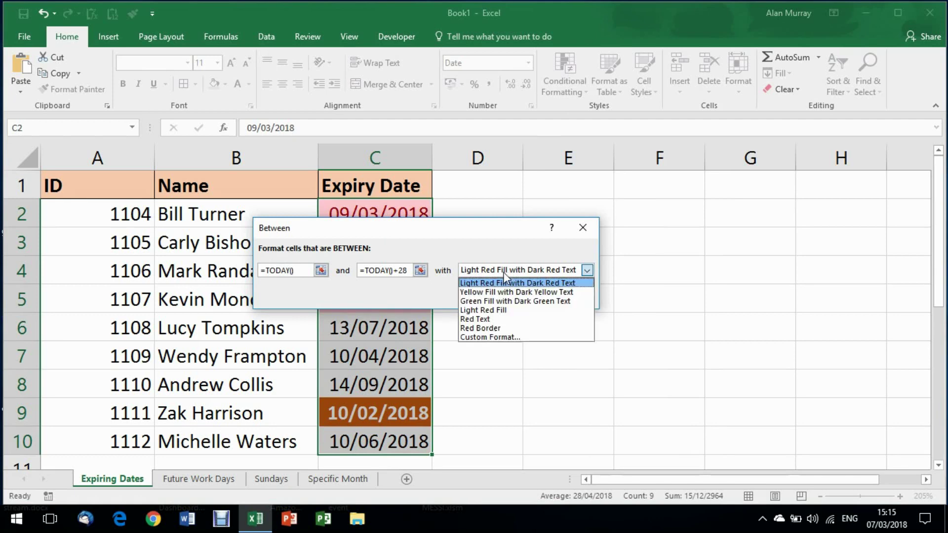
click(500, 338)
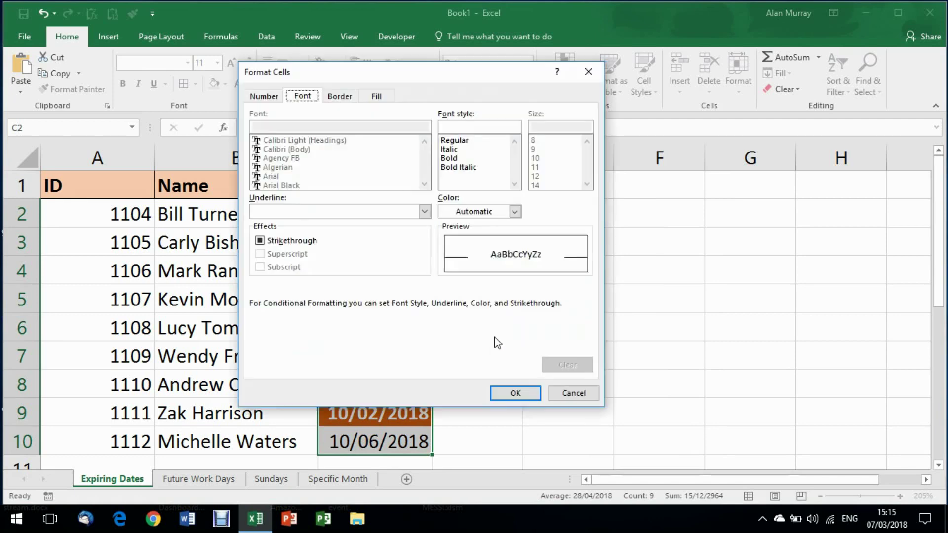
click(388, 98)
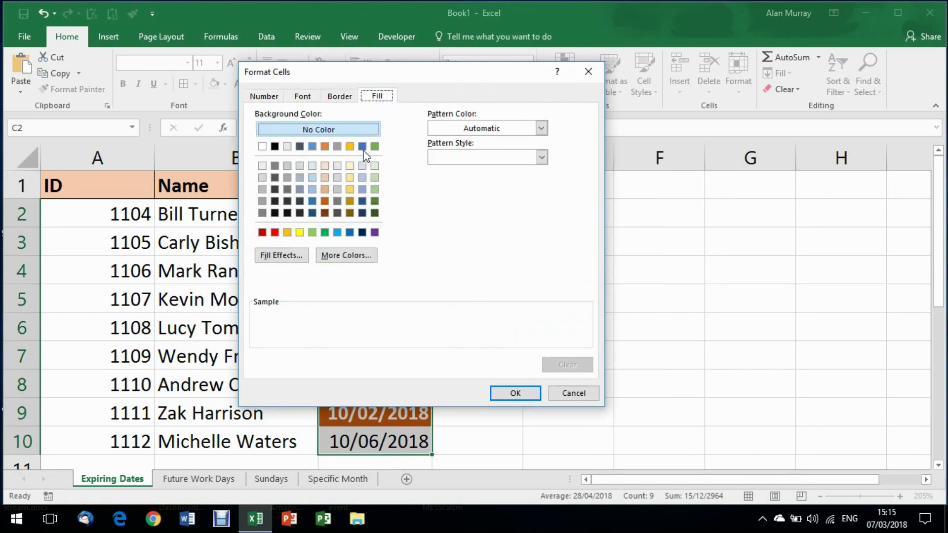
click(362, 177)
click(303, 97)
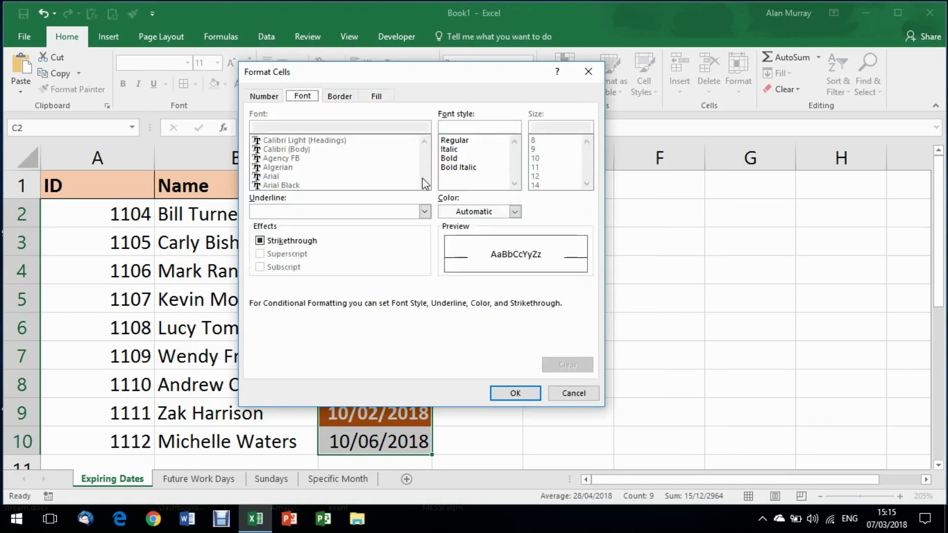
click(450, 158)
click(515, 394)
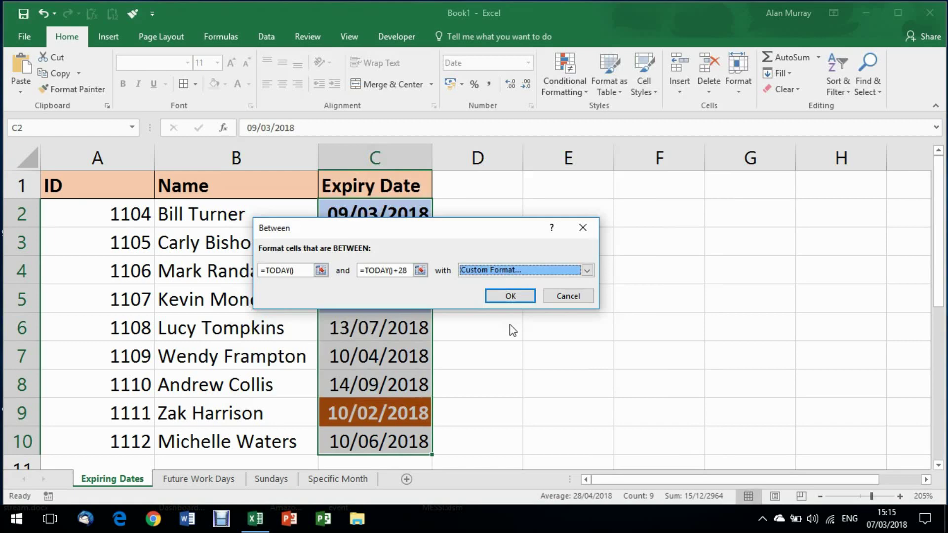
click(515, 296)
click(516, 325)
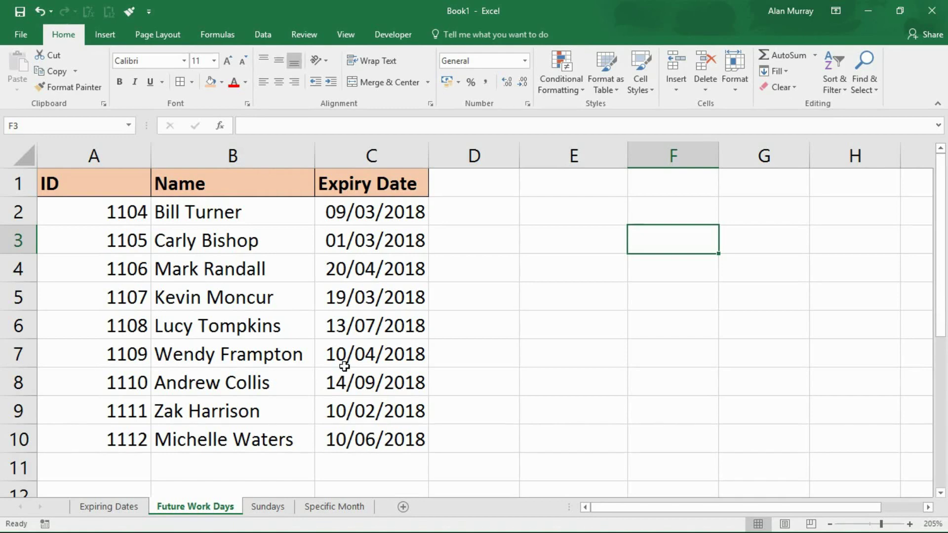
- Begin typing =WORKDAY(TODAY(),10 in cell E3 of Future Work Days
click(552, 248)
text(=w)
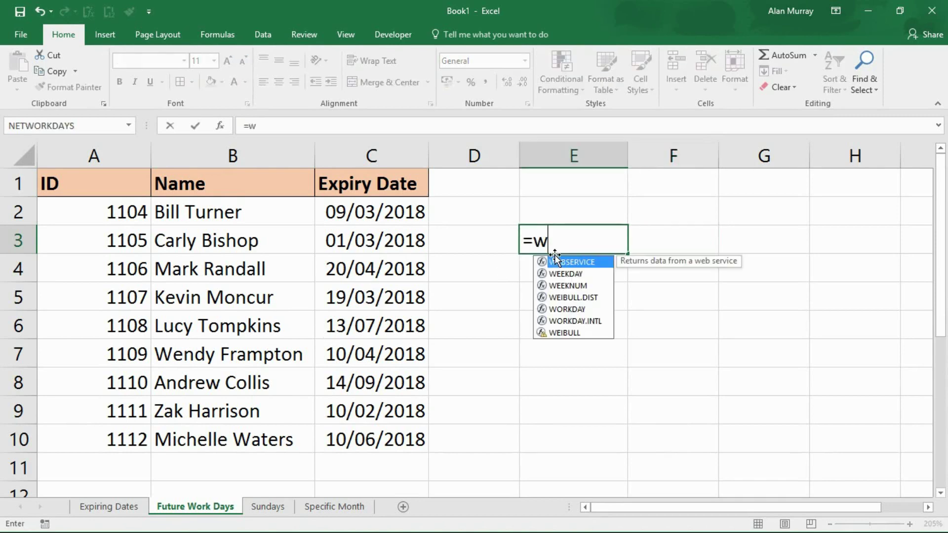
text(orkday)
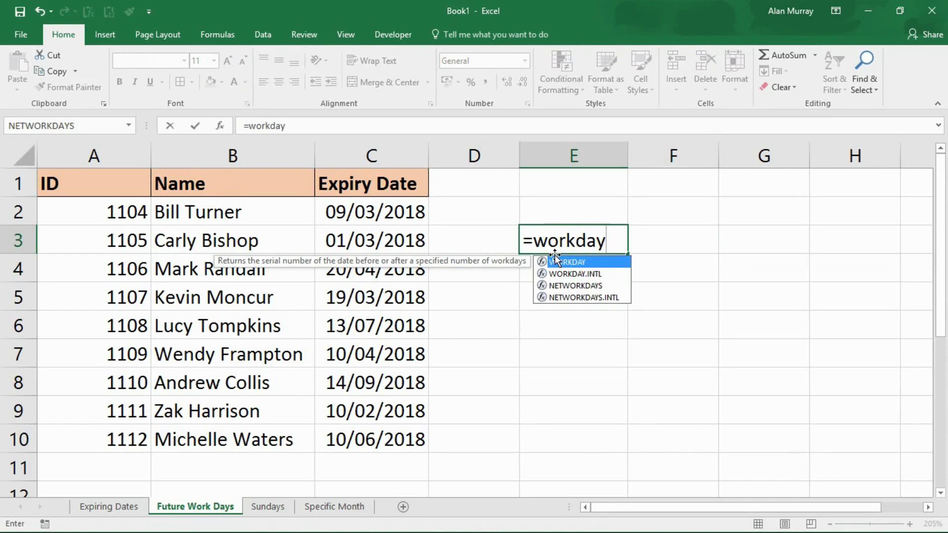
text(()
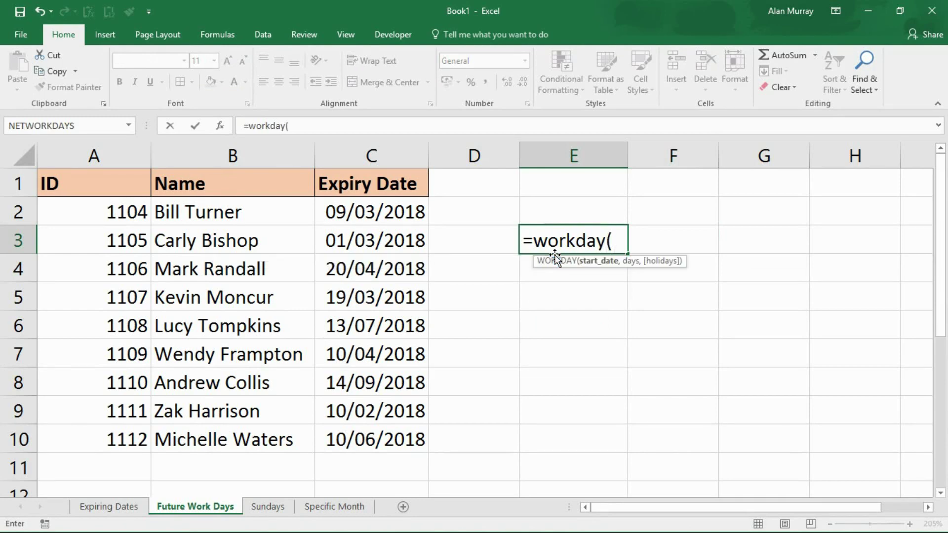
key(BackSpace)
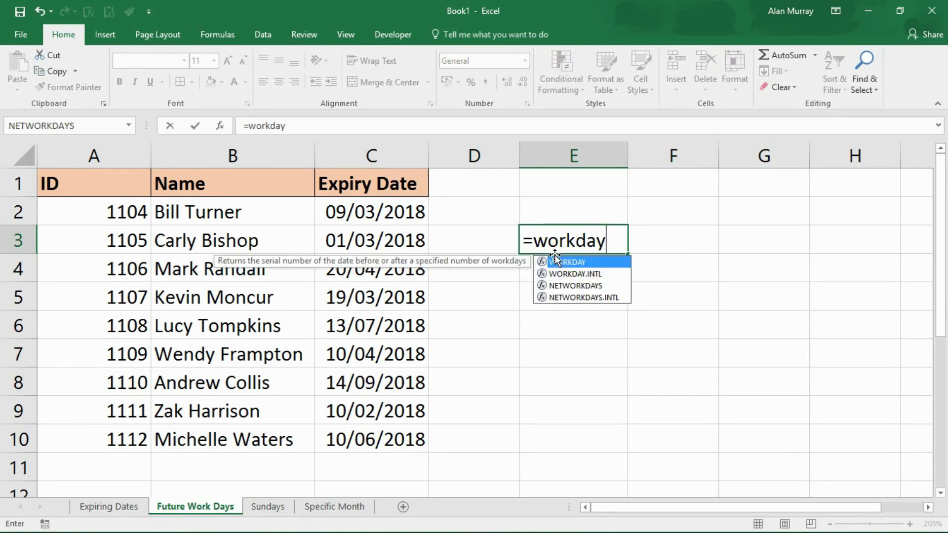
click(576, 272)
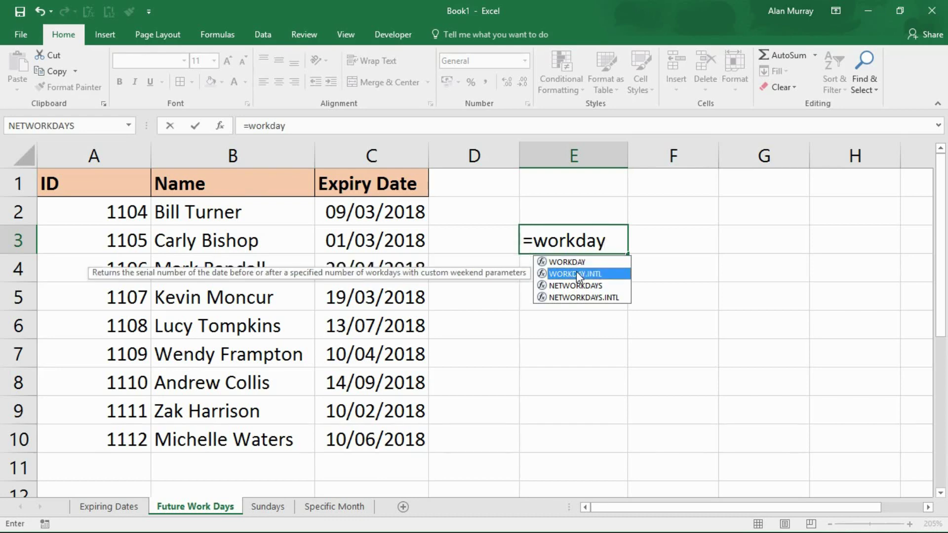
double_click(577, 264)
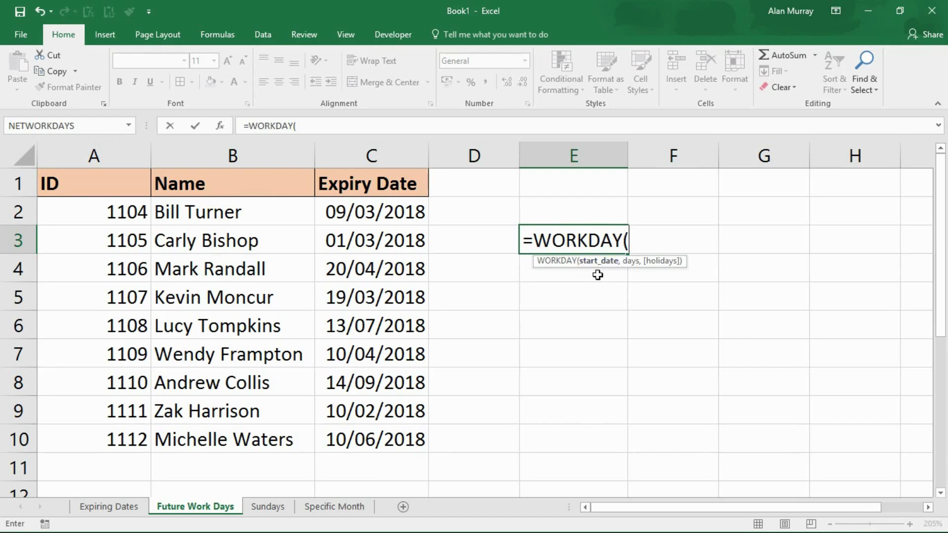
text(T)
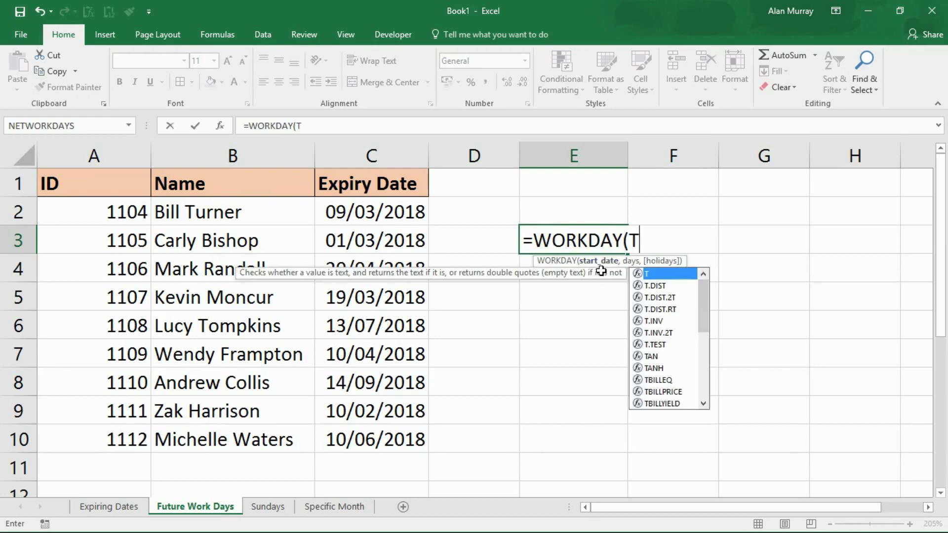
text(ODAY())
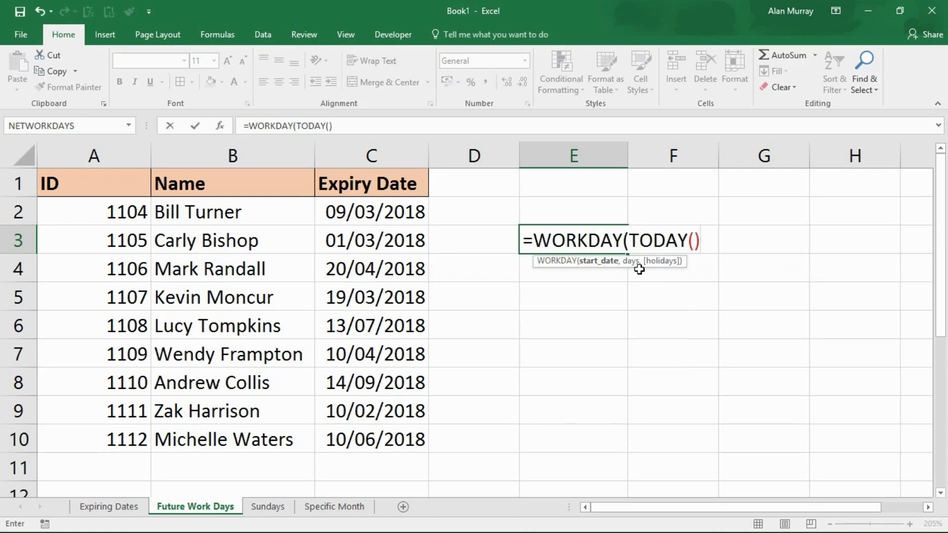
text(,)
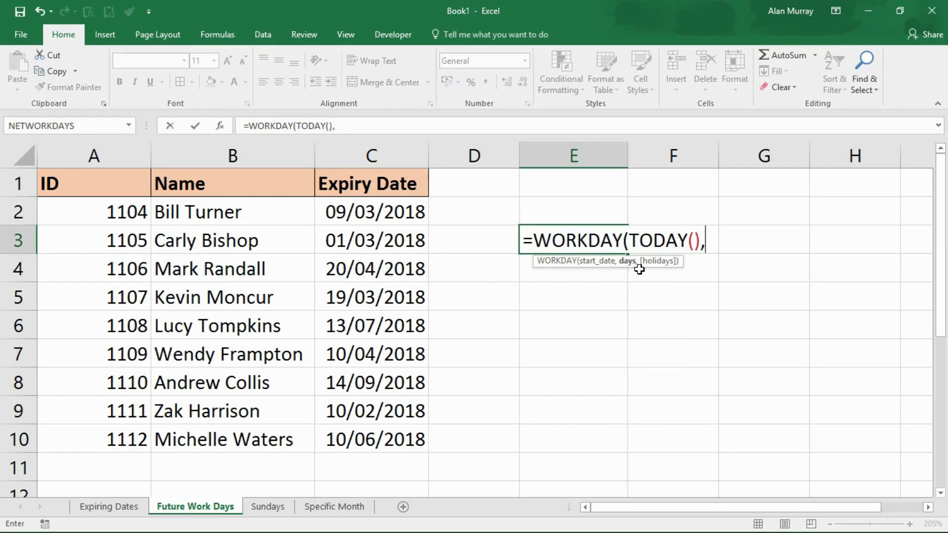
text(10)
- Try then remove an H1:H5 holidays argument, close the WORKDAY formula, and cancel the entry
text(,)
drag(857, 184, 845, 308)
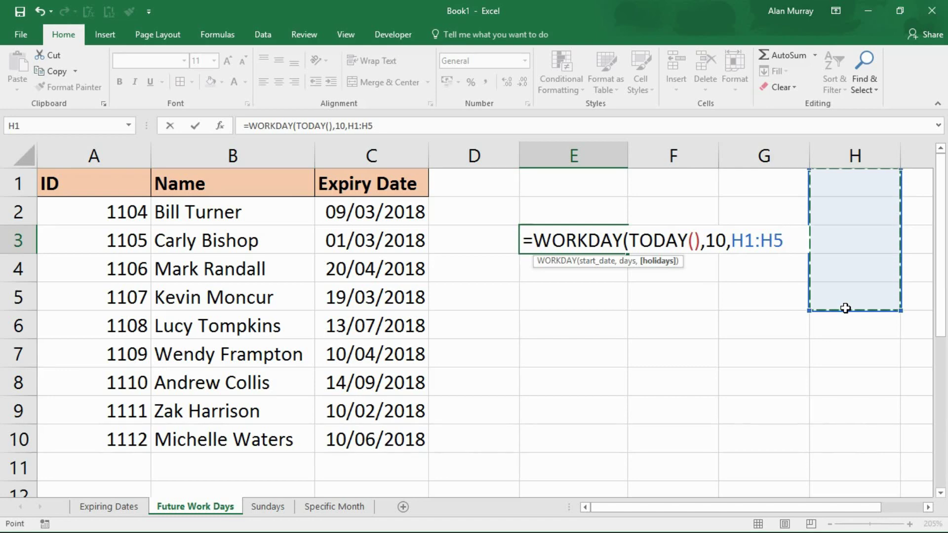
key(BackSpace)
key(BackSpace)
key(BackSpace)
key(BackSpace)
key(BackSpace)
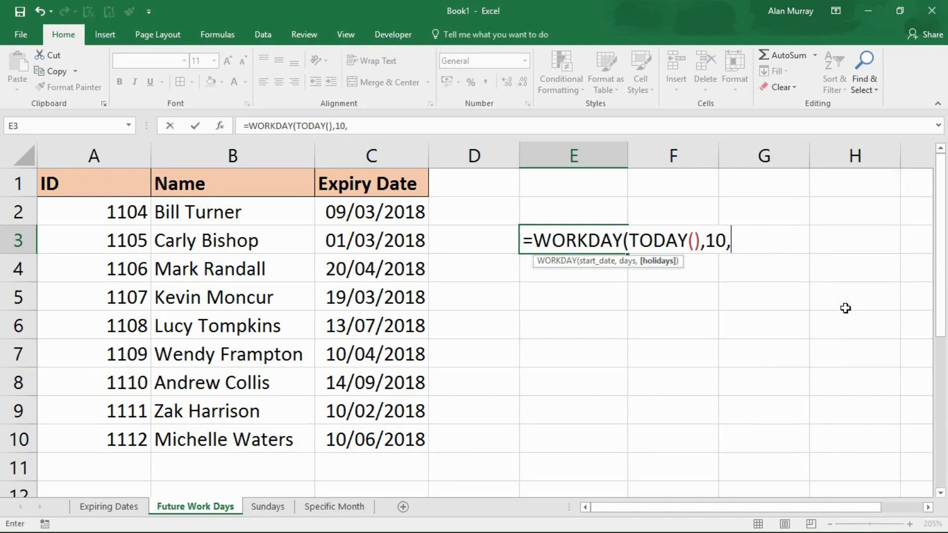
key(BackSpace)
text())
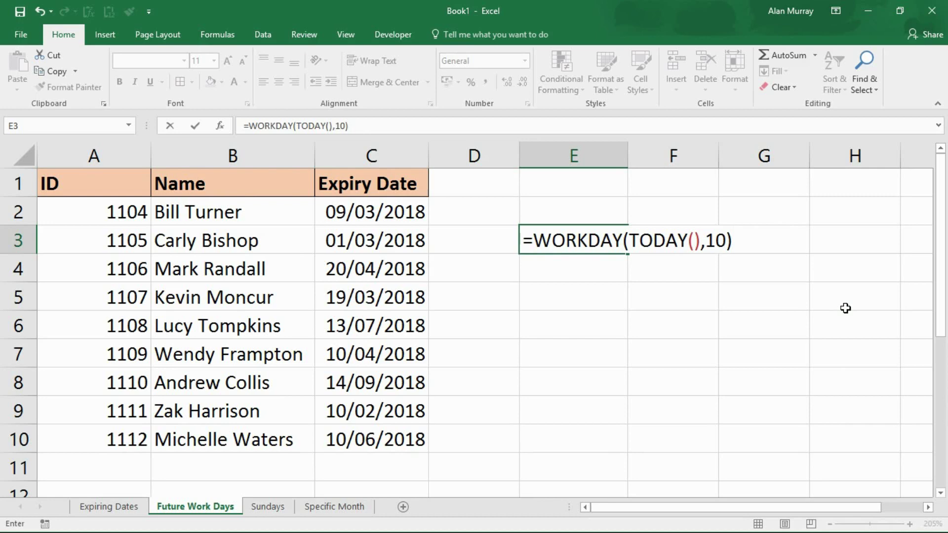
drag(522, 240, 742, 239)
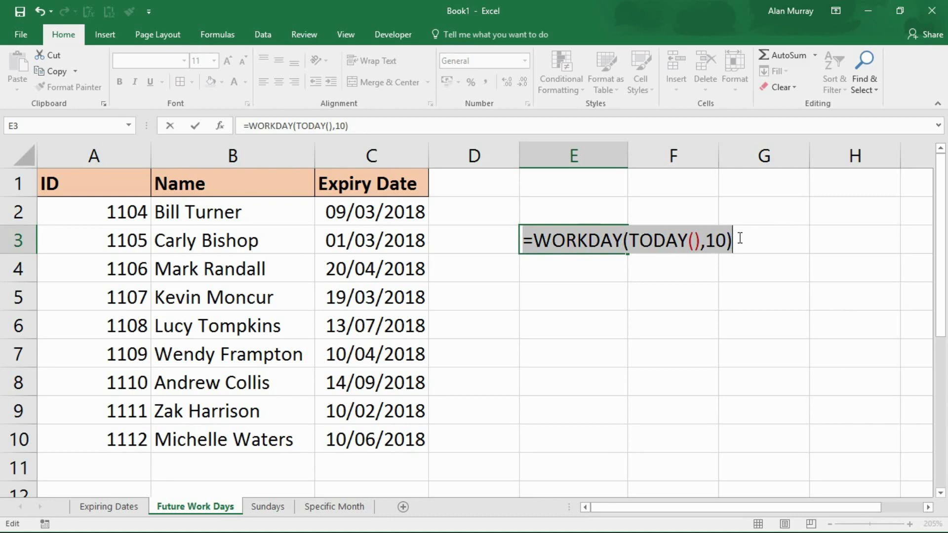
key(Escape)
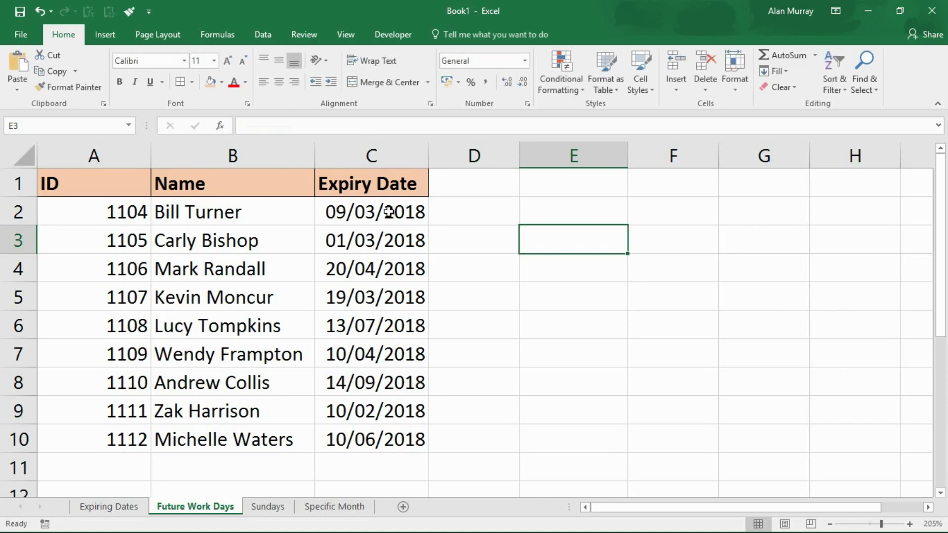
- Select the expiry dates C2:C10 and start a Between highlight rule
drag(388, 211, 390, 426)
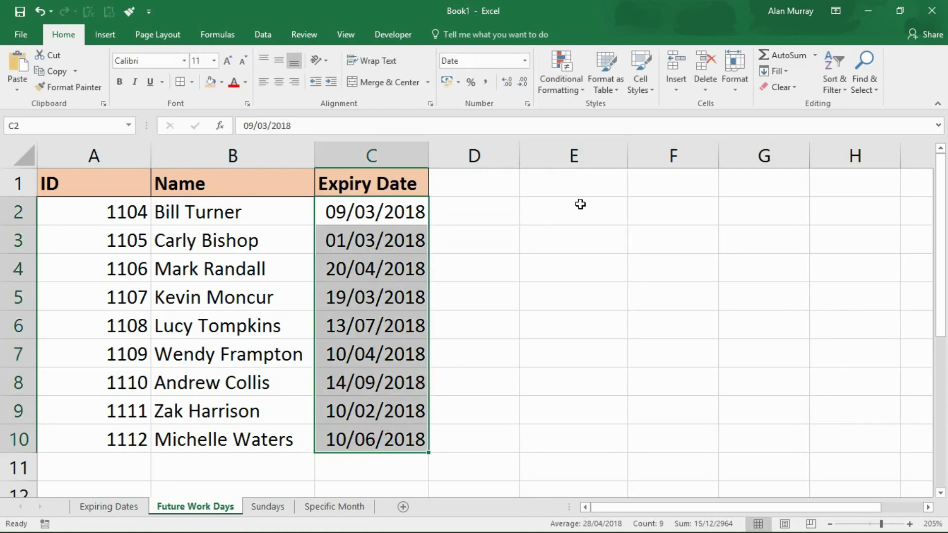
click(568, 85)
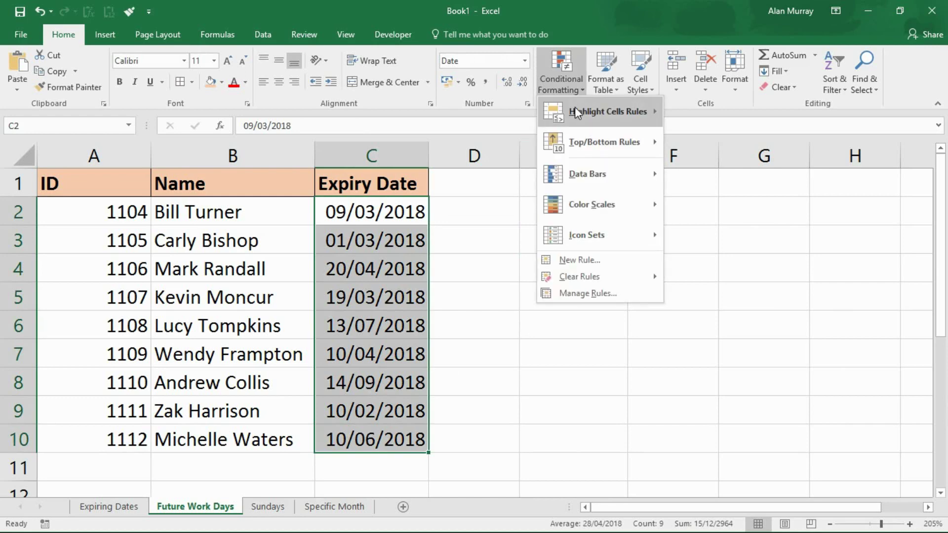
mouse_move(574, 108)
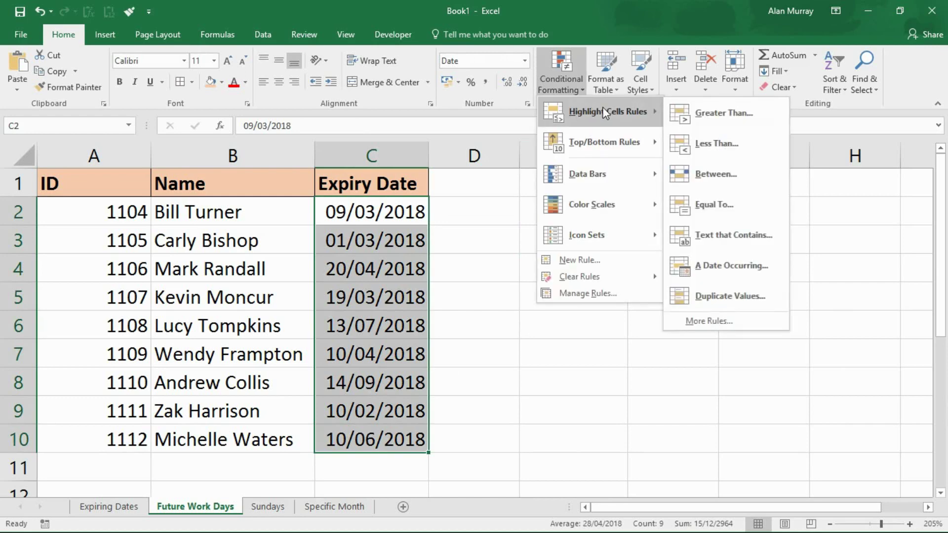
click(764, 185)
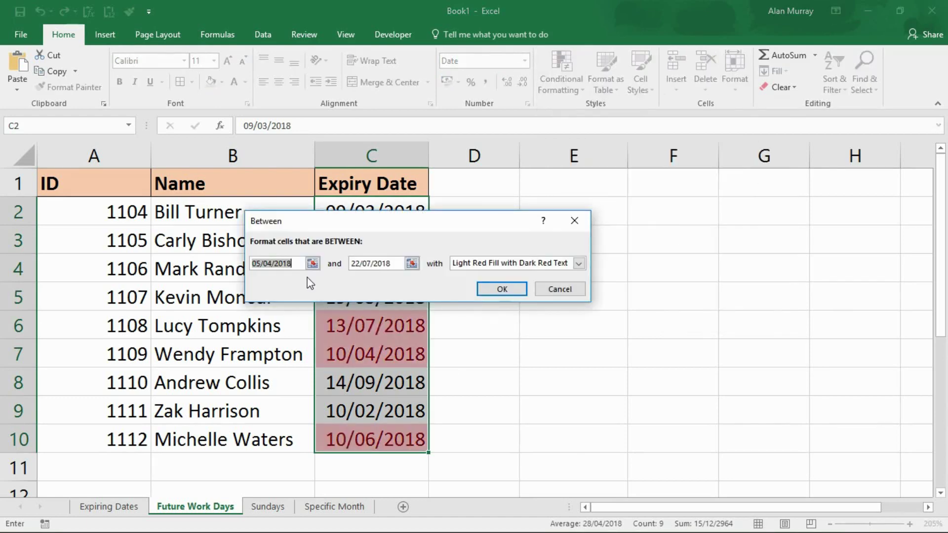
- Set the Between bounds to =TODAY() and =WORKDAY(TODAY(),10)
text(=TO)
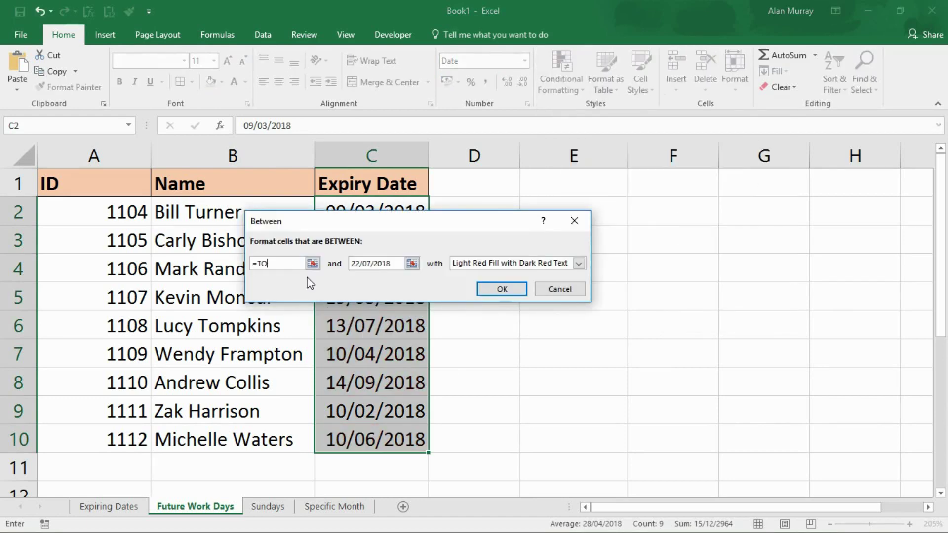
text(DAY())
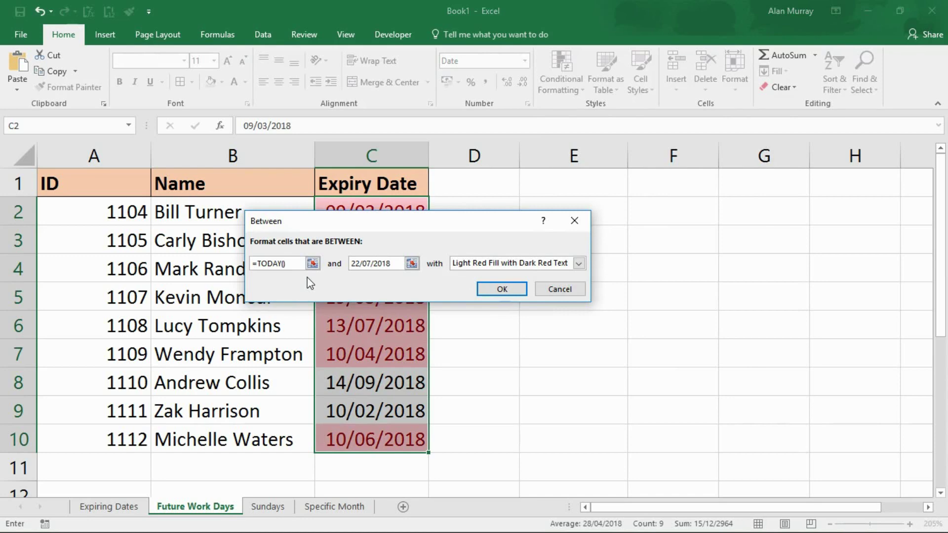
drag(394, 264, 341, 271)
text(=WORKDAY(TODAY(),10))
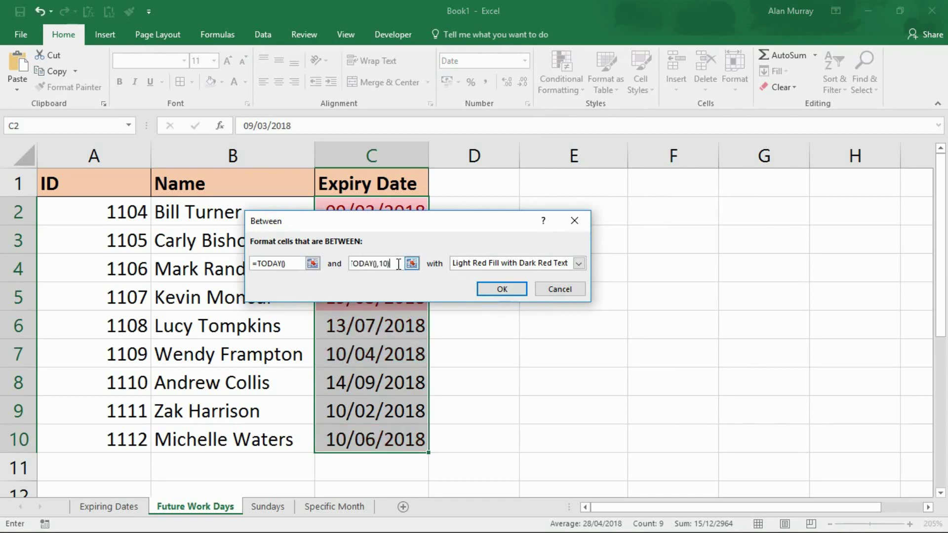
drag(395, 264, 335, 261)
click(367, 265)
drag(354, 264, 401, 265)
- Give the workday-range rule a bold, light green fill format and apply it
click(515, 263)
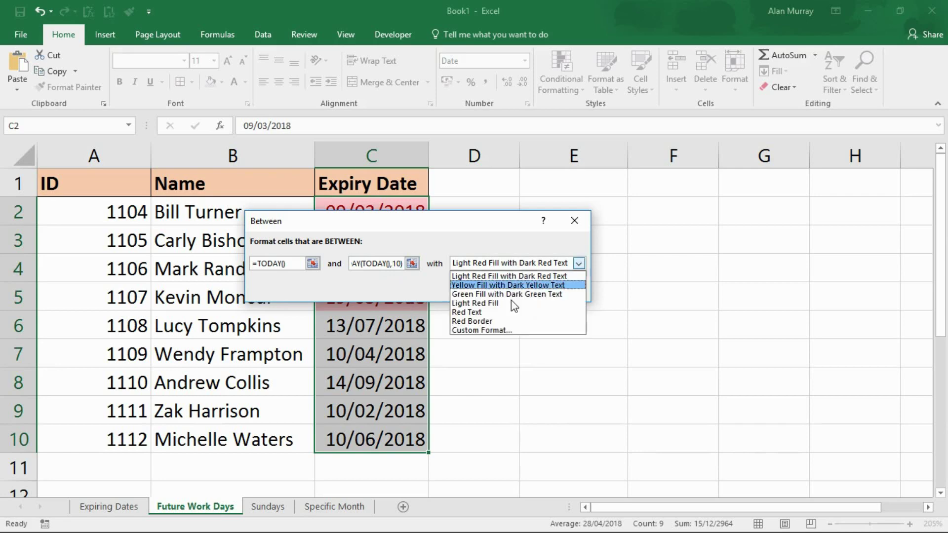
click(508, 333)
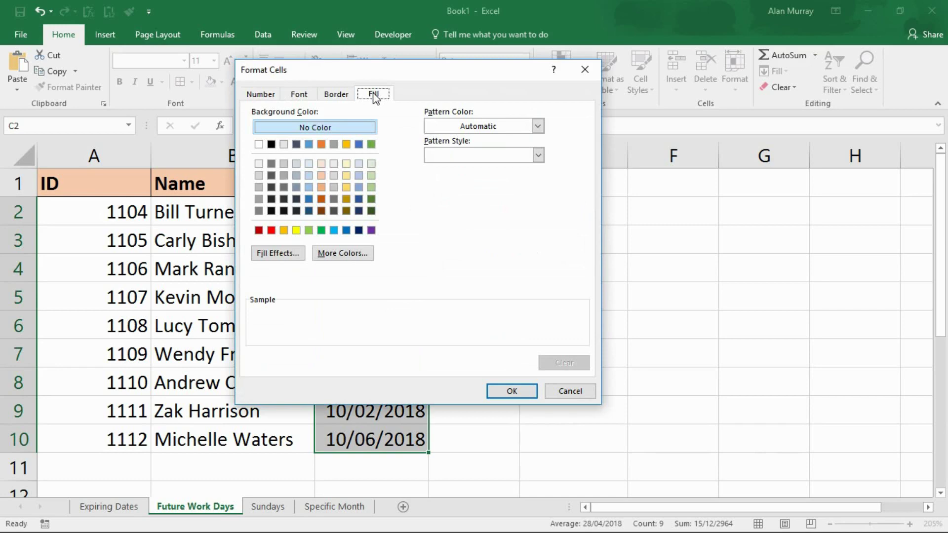
click(372, 175)
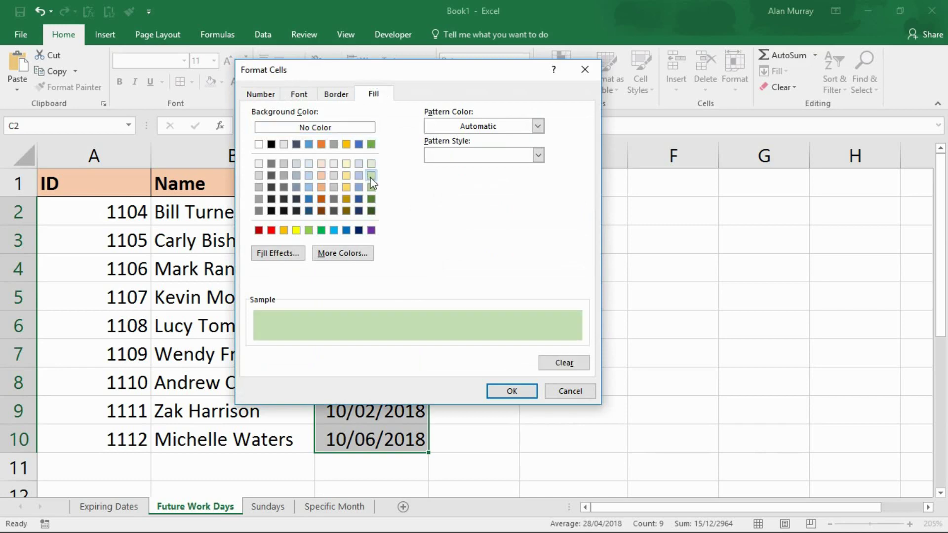
click(299, 94)
click(445, 156)
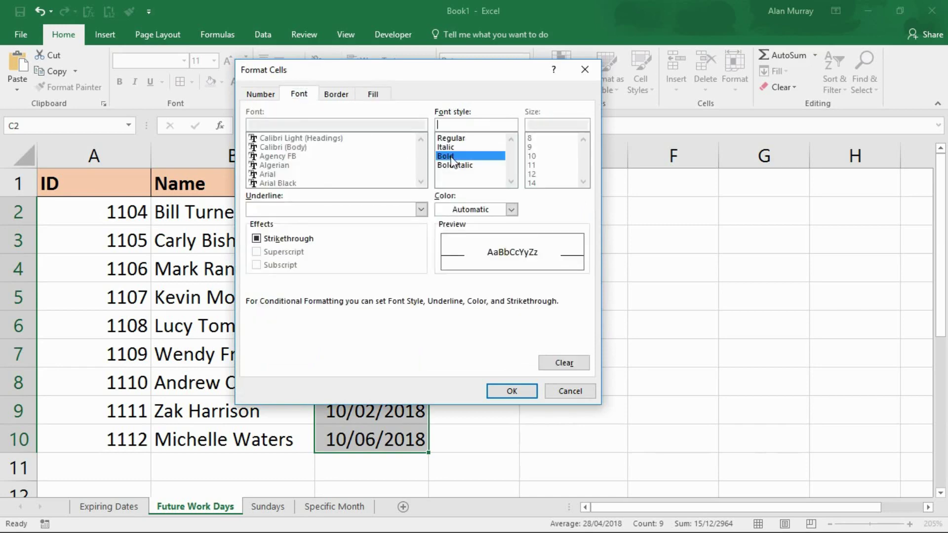
click(518, 391)
click(502, 291)
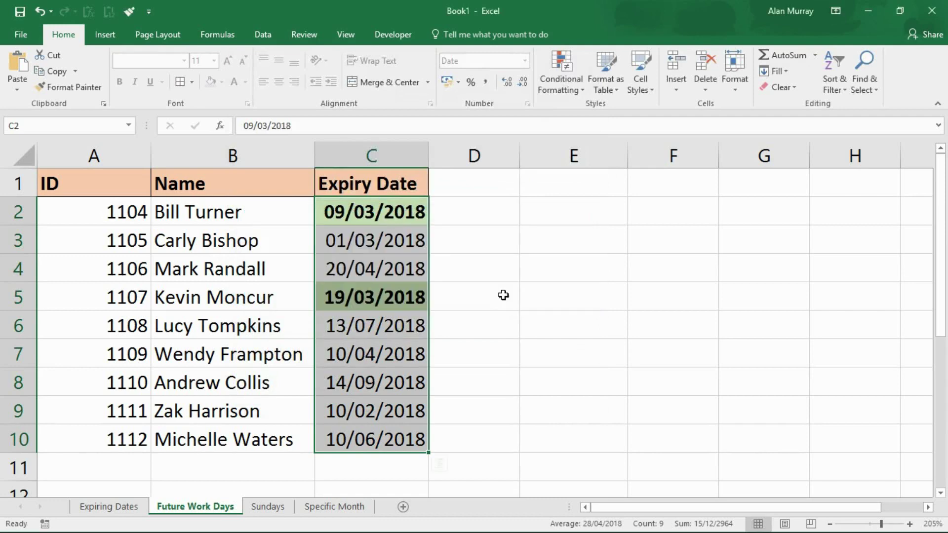
click(508, 332)
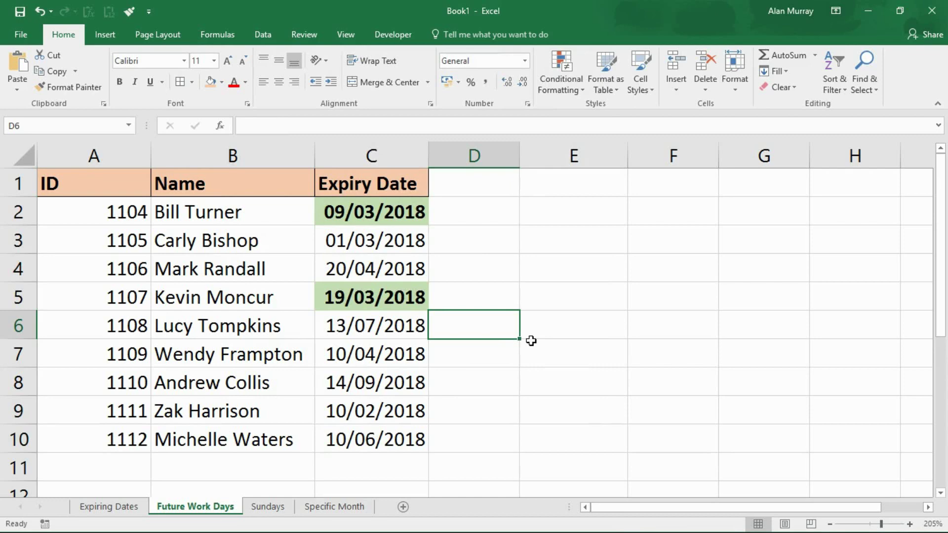
- Open the Sundays sheet tab
click(531, 341)
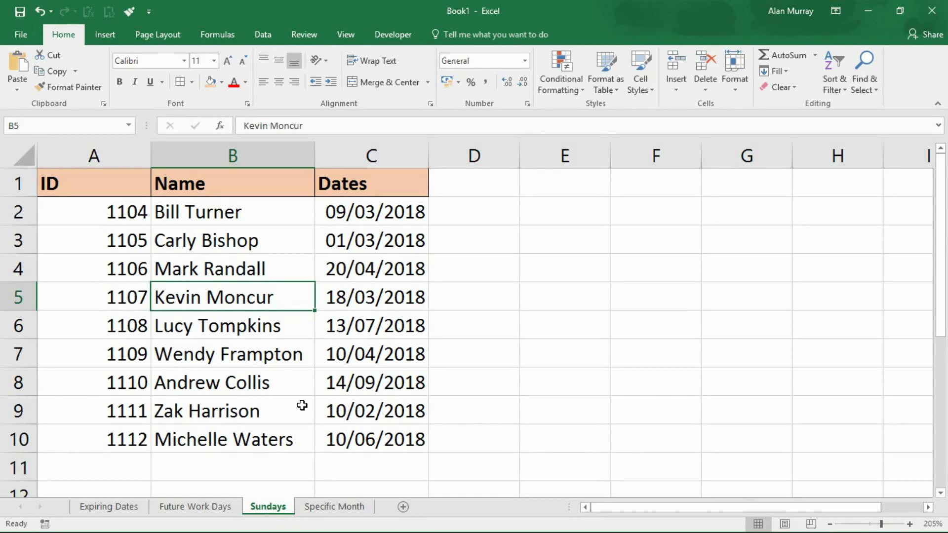
click(527, 236)
text(=)
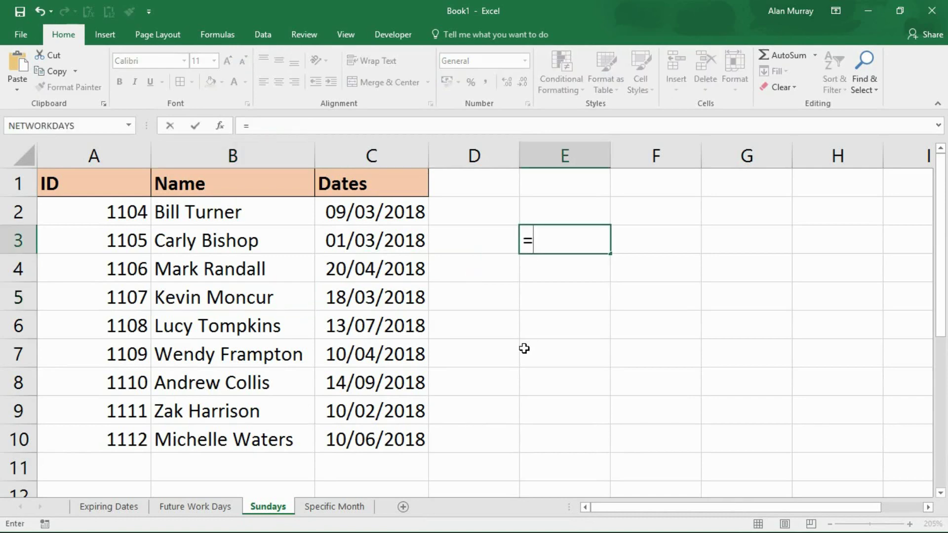
text(we)
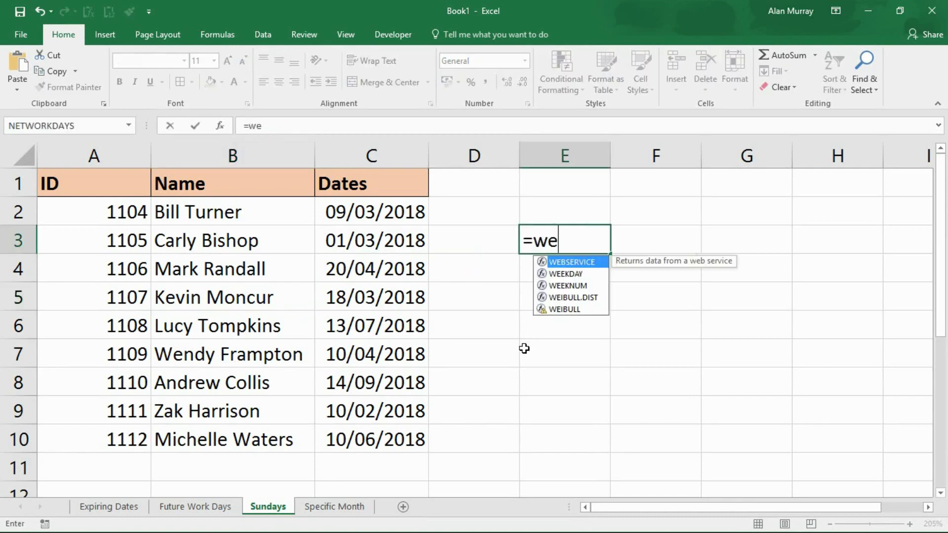
key(Down)
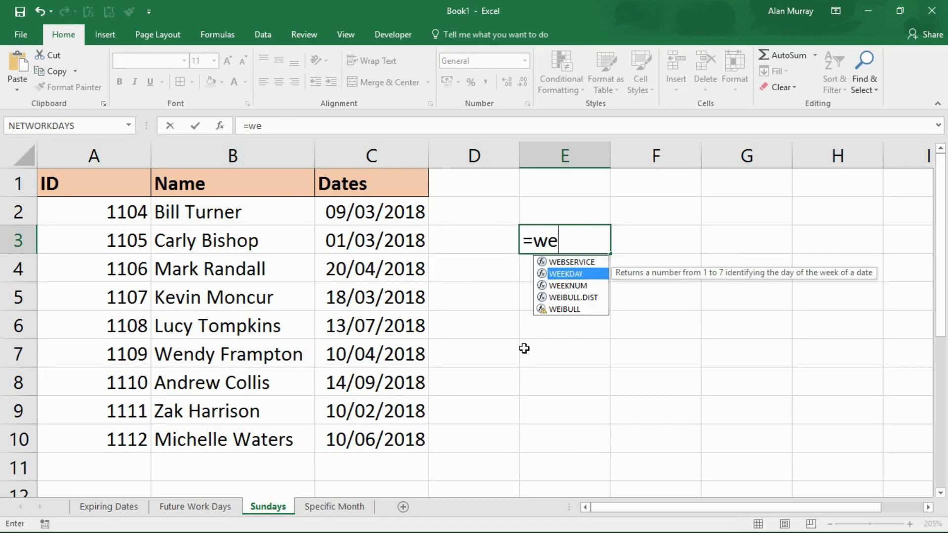
key(Tab)
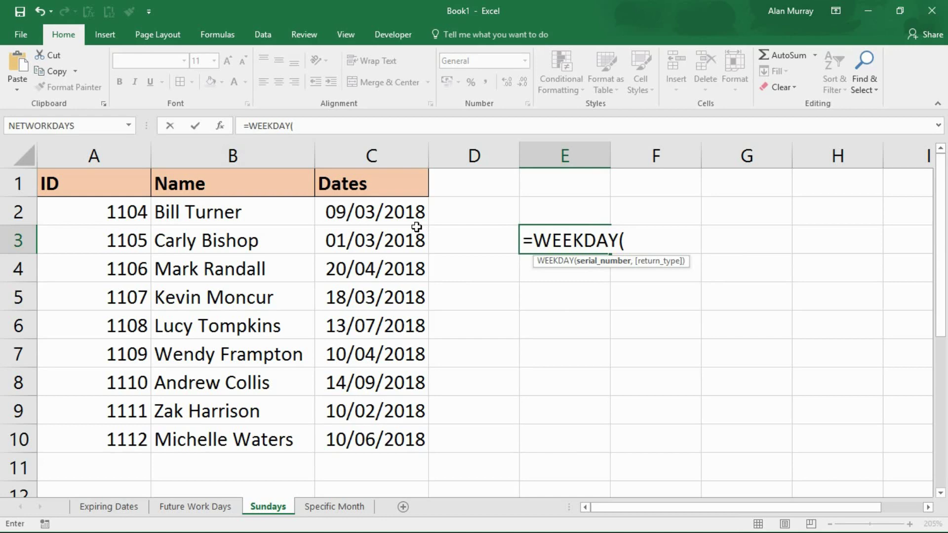
click(384, 214)
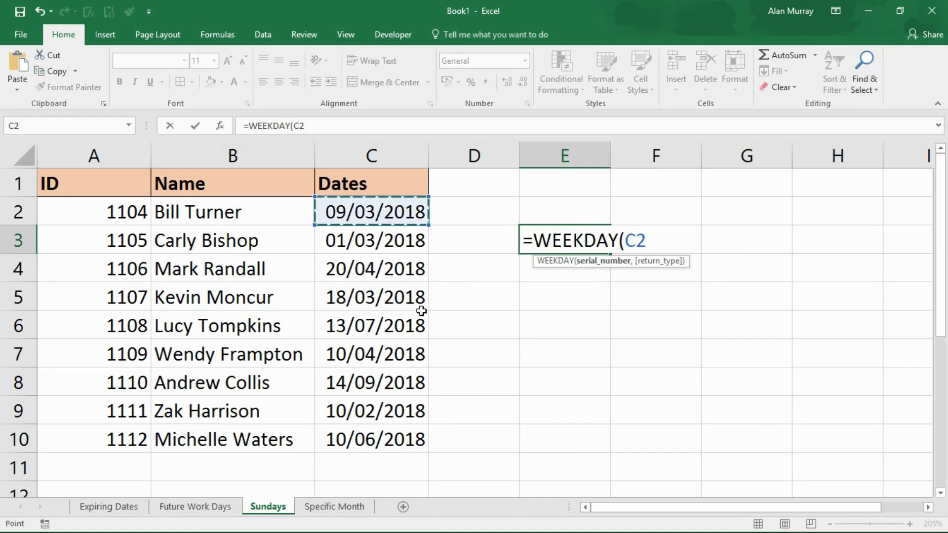
text(,)
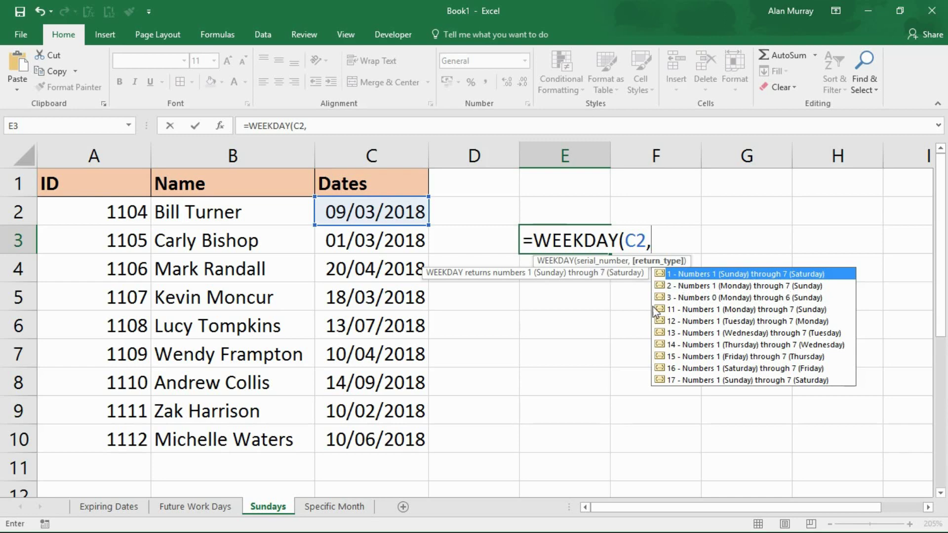
double_click(636, 241)
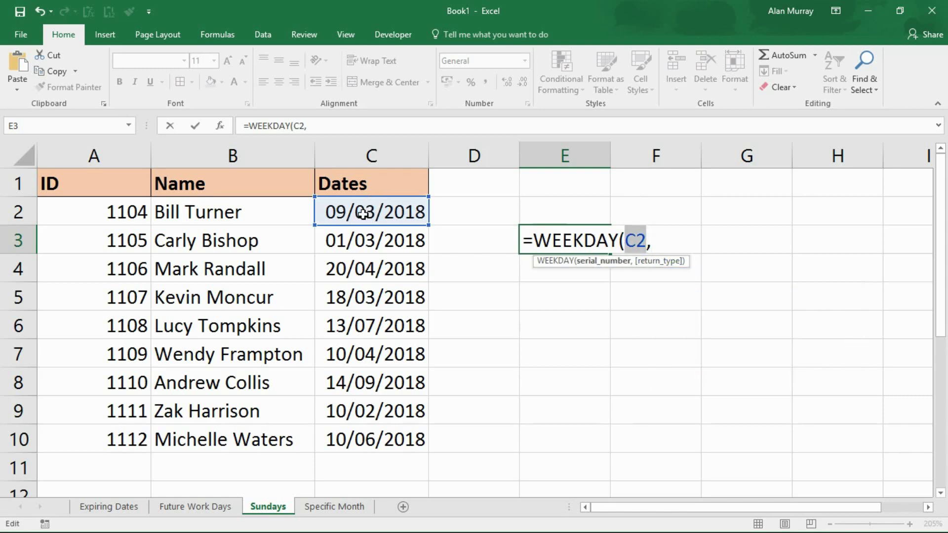
click(651, 242)
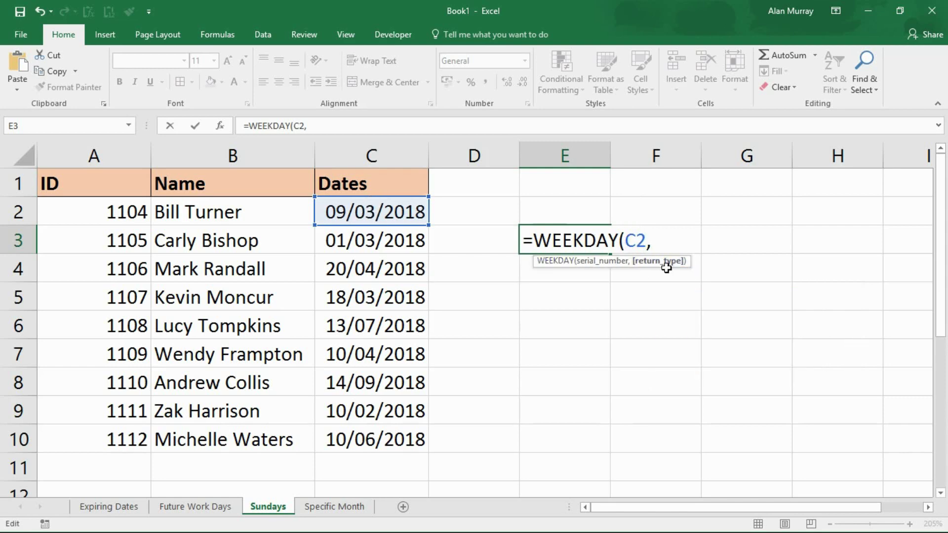
text(2)
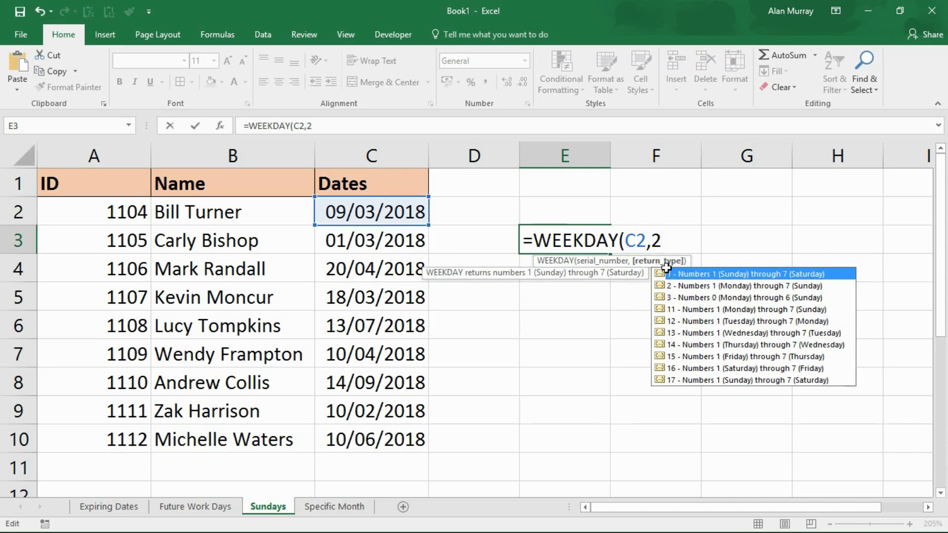
text())
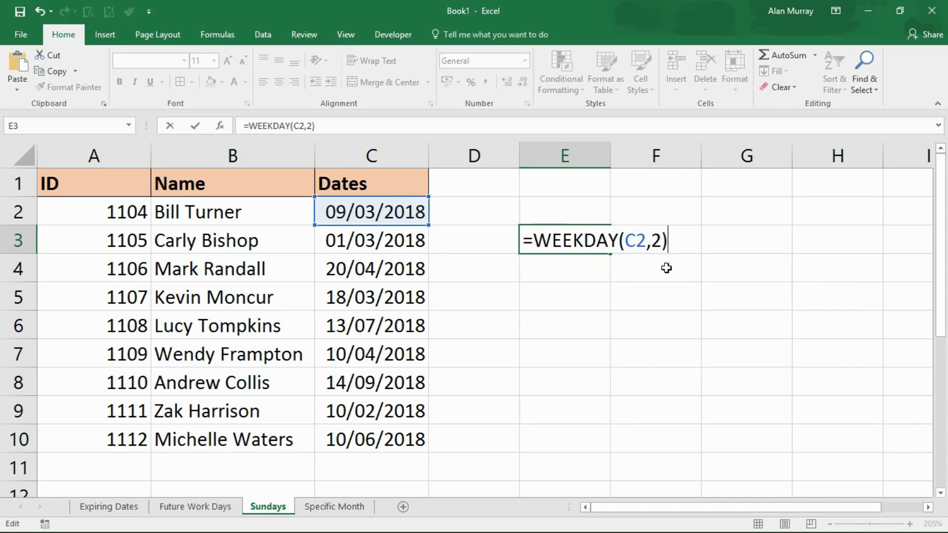
text(=7)
drag(525, 241, 696, 238)
right_click(658, 243)
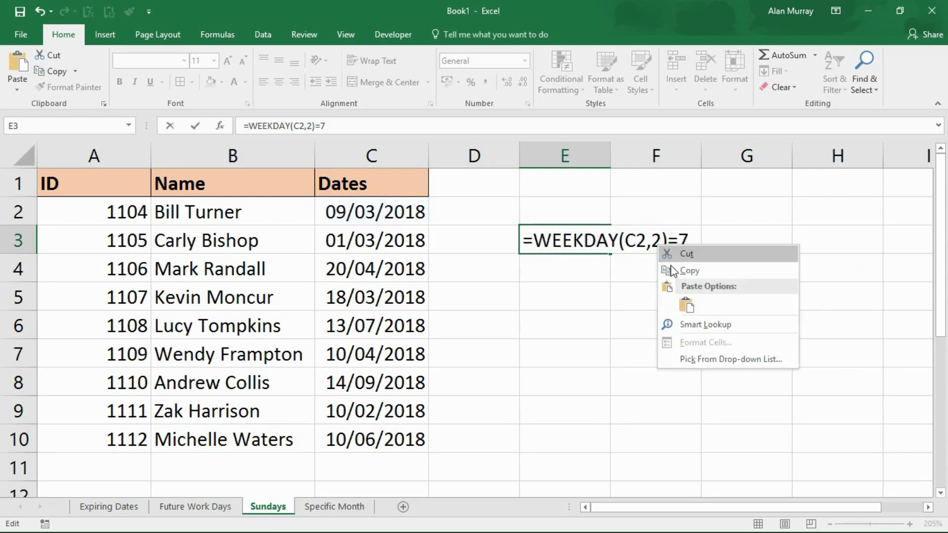
click(671, 268)
key(Escape)
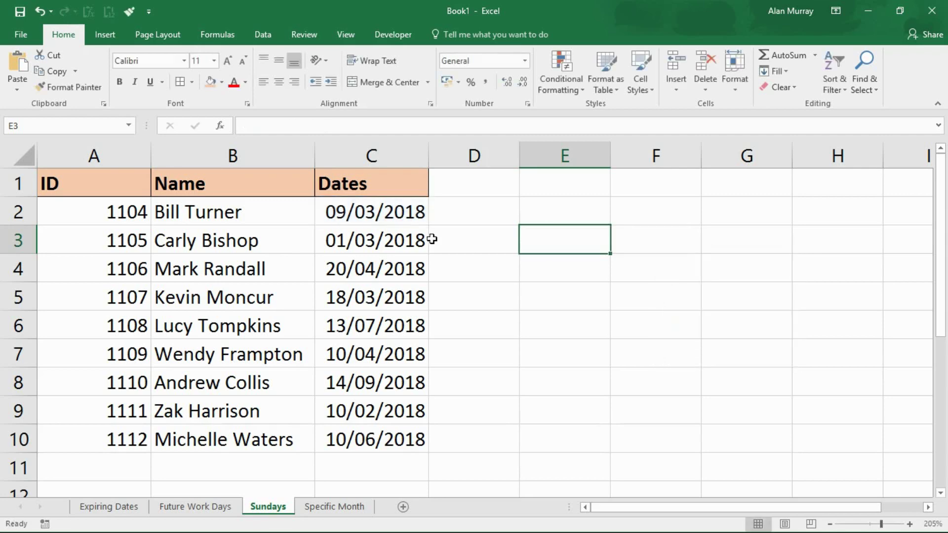
- Start a new formula-based conditional formatting rule on C2:C10 using the pasted =WEEKDAY(C2,2)=7 formula
drag(395, 203, 375, 435)
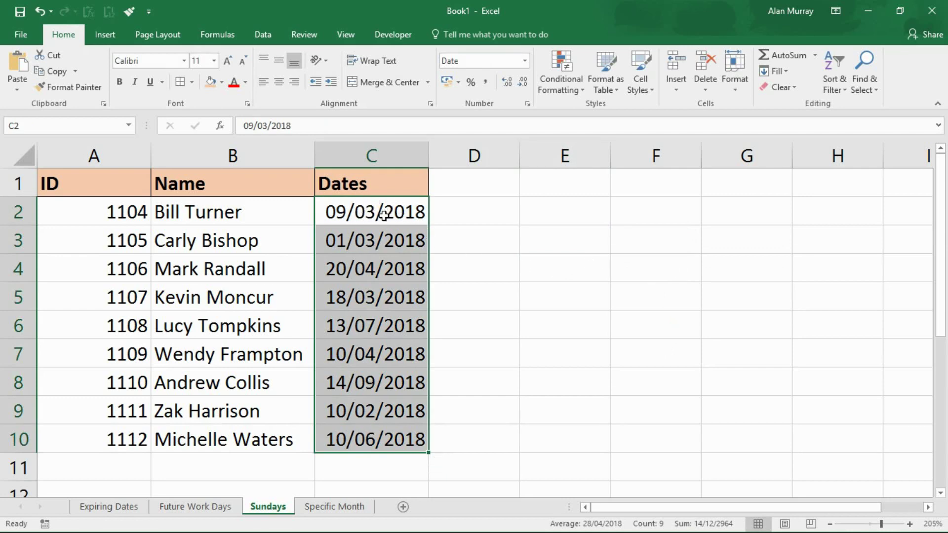
click(558, 92)
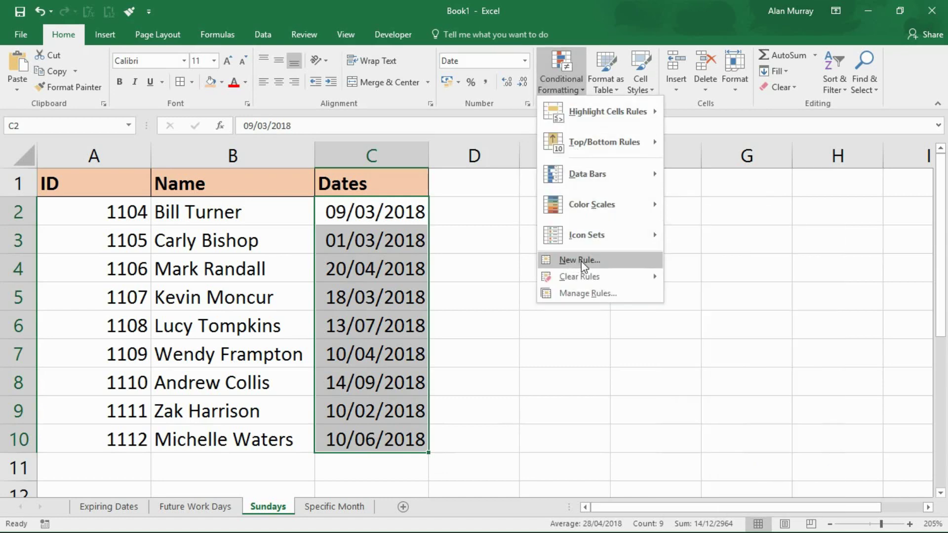
click(597, 269)
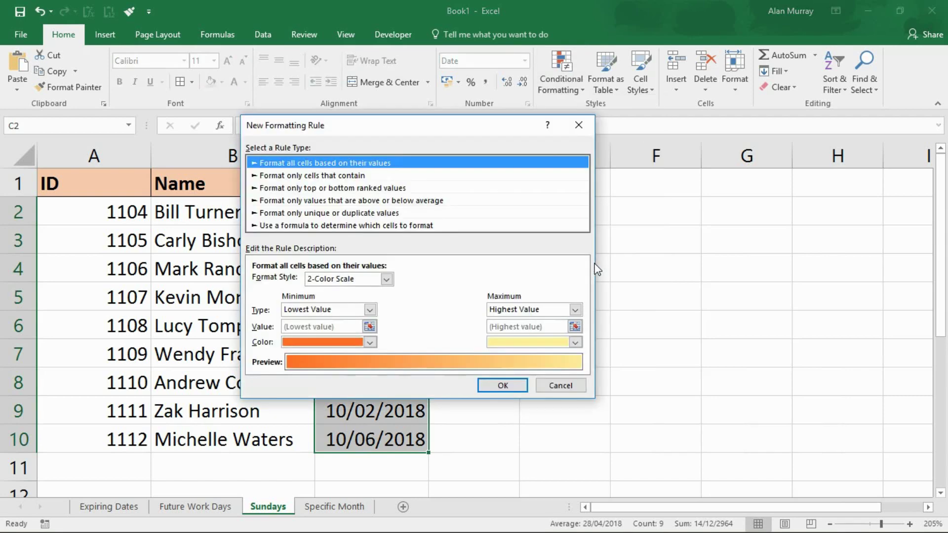
click(327, 225)
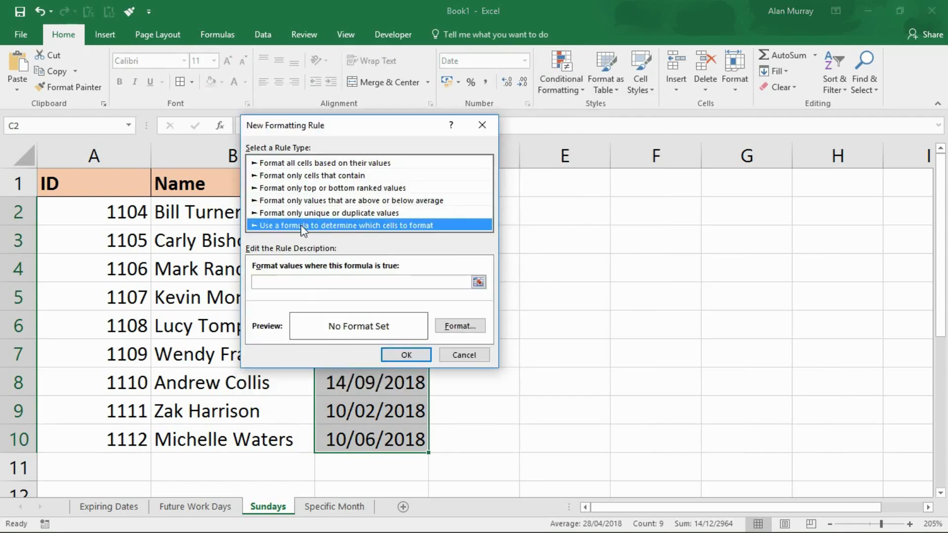
click(380, 281)
key(ctrl+v)
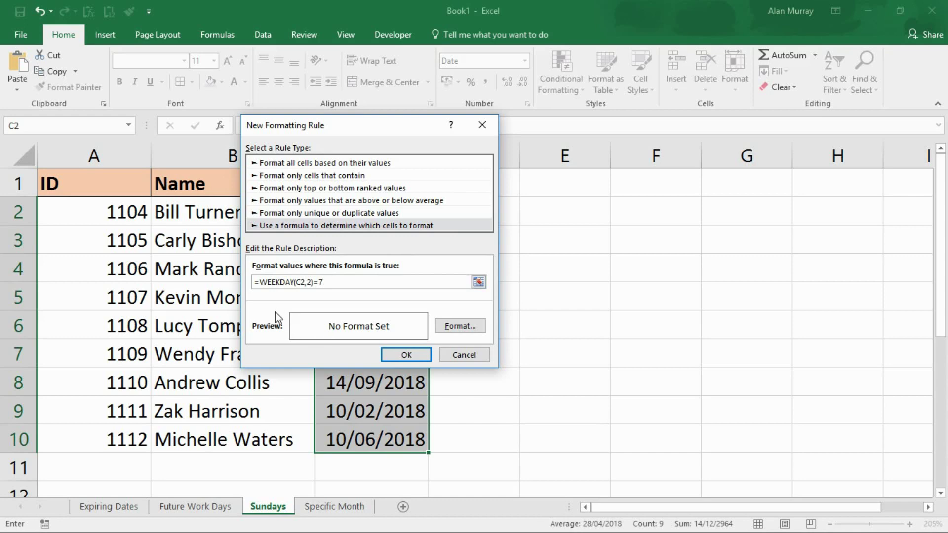
- Format the Sunday rule as bold text on a light gold fill and apply it
click(455, 325)
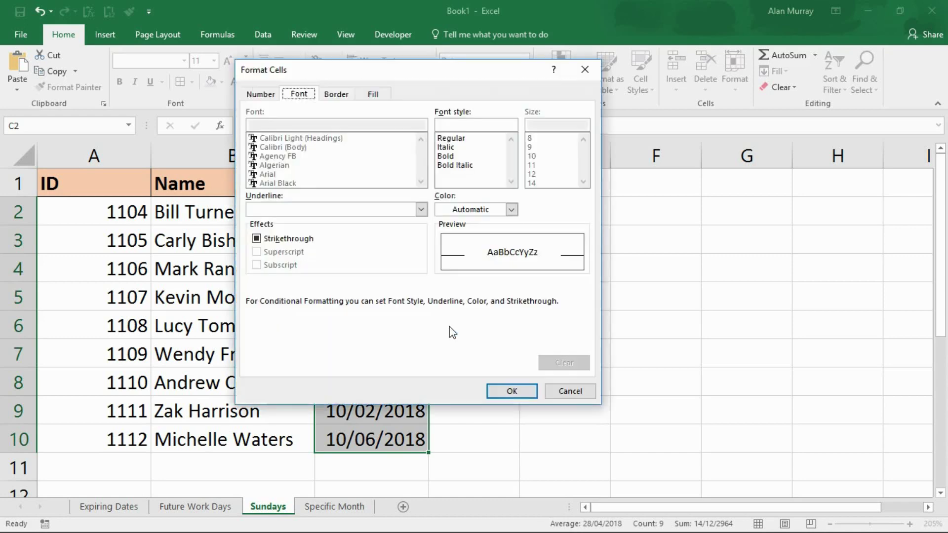
click(374, 93)
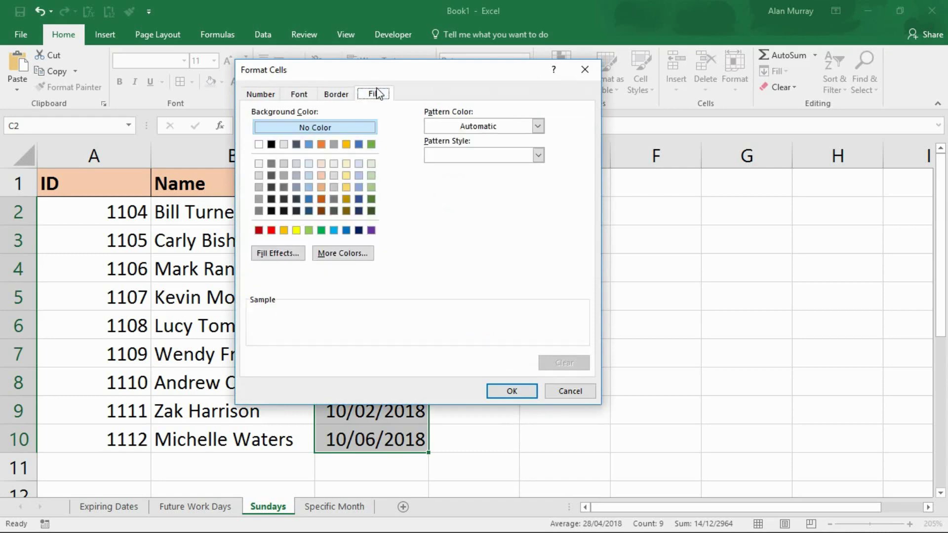
click(345, 176)
click(303, 95)
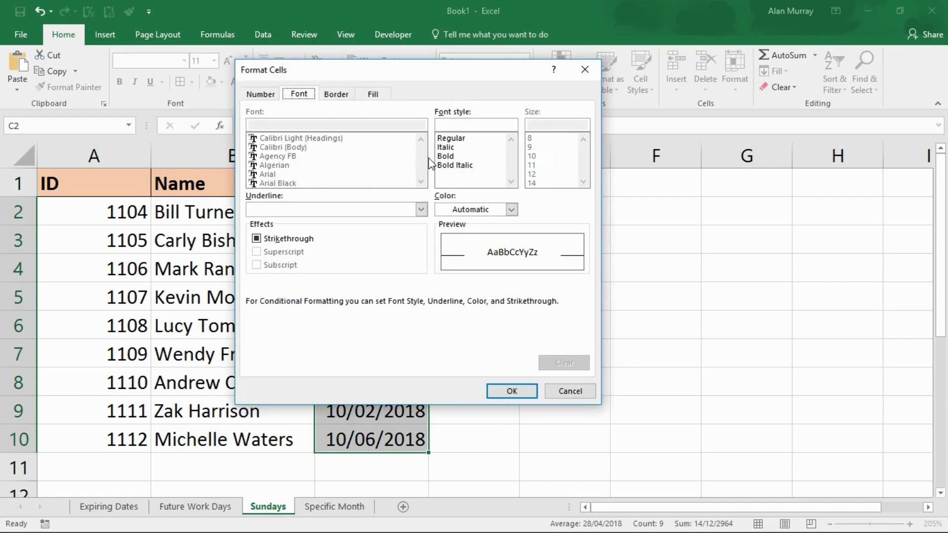
click(446, 156)
click(510, 392)
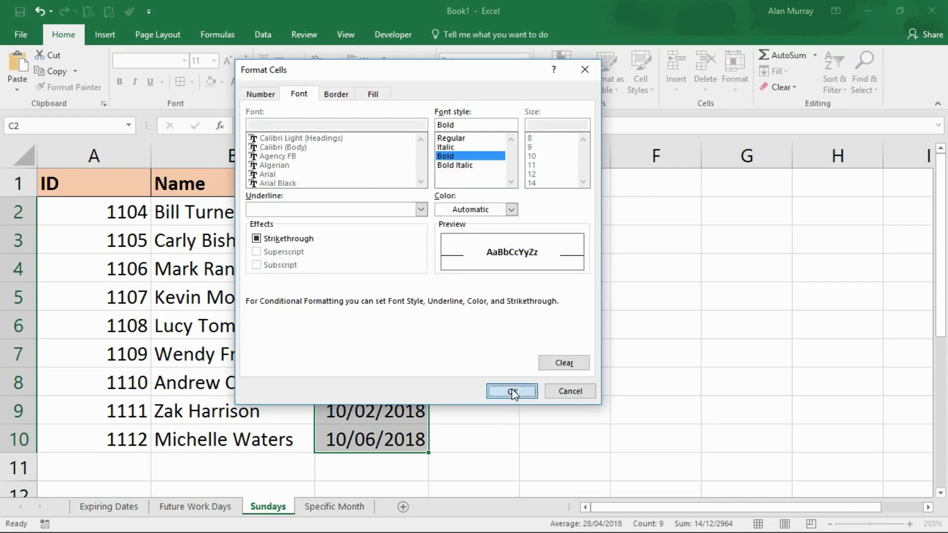
click(419, 355)
click(474, 324)
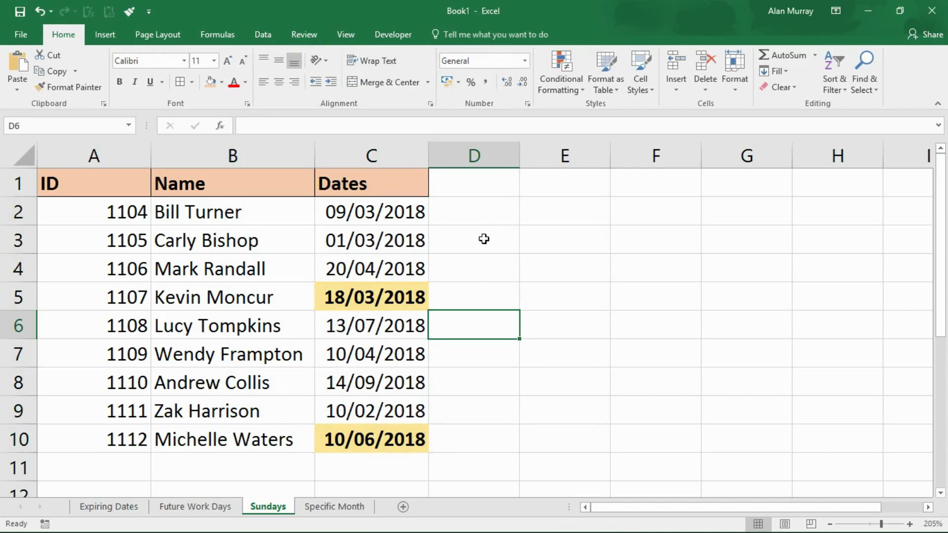
click(372, 305)
click(383, 428)
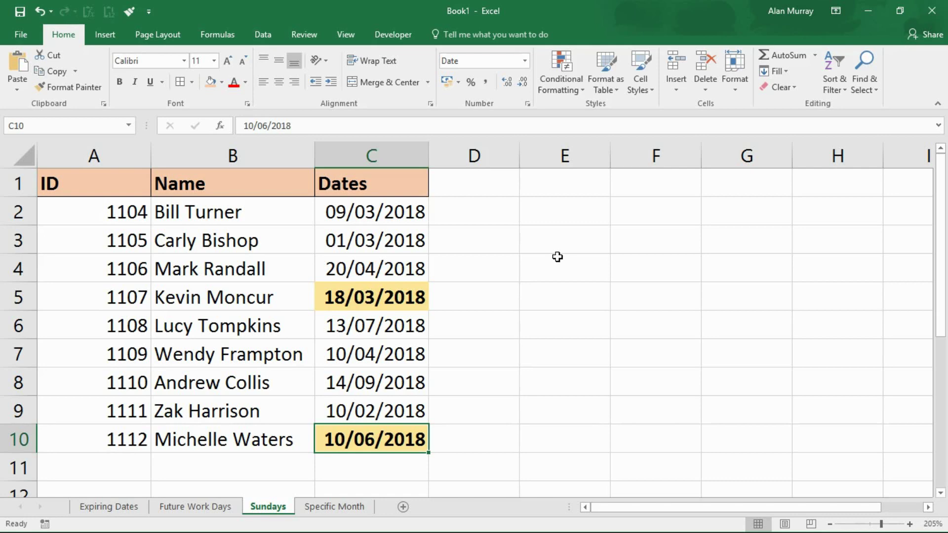
click(515, 222)
text(=we)
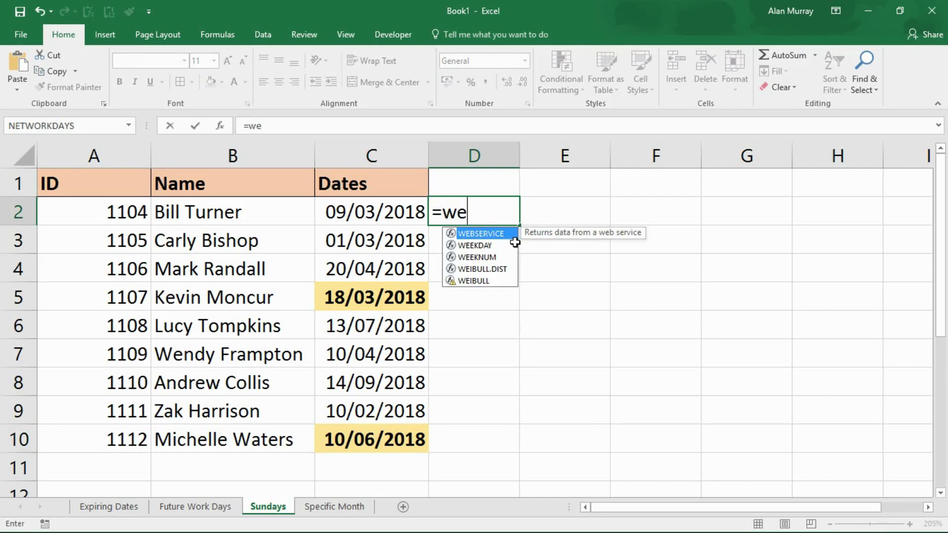
text(ekday()
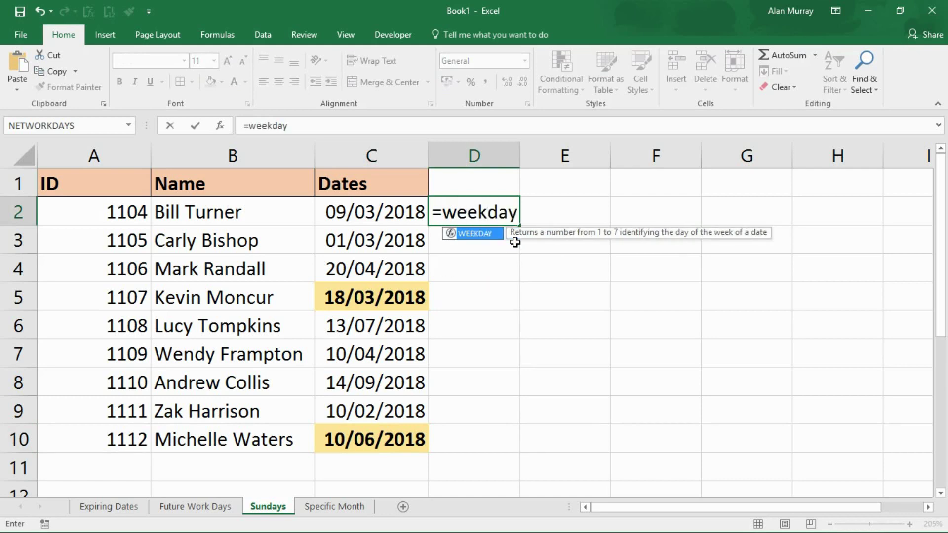
click(361, 208)
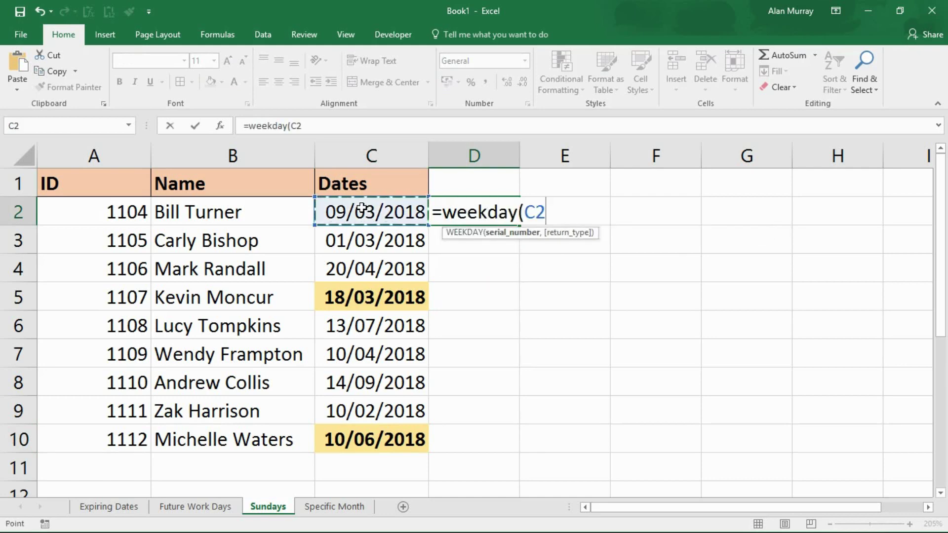
text())
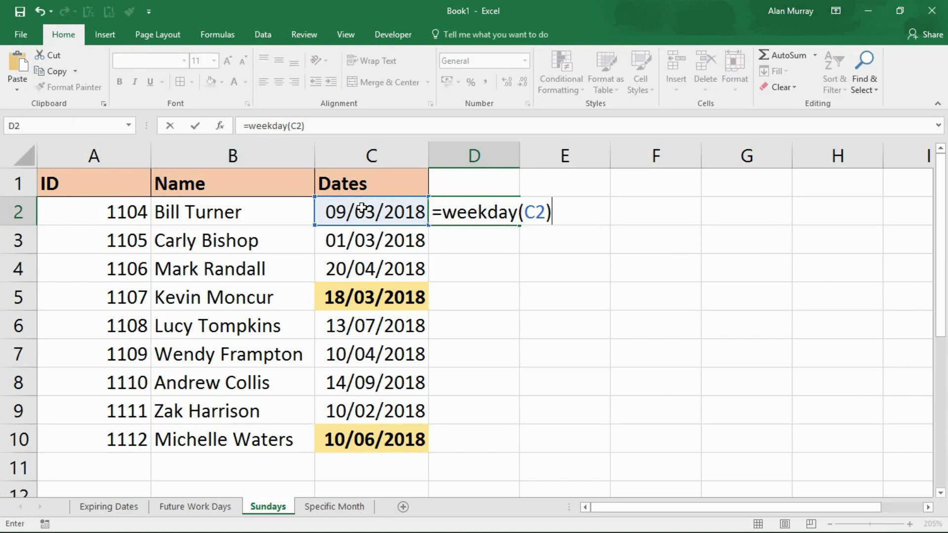
key(BackSpace)
text(,2))
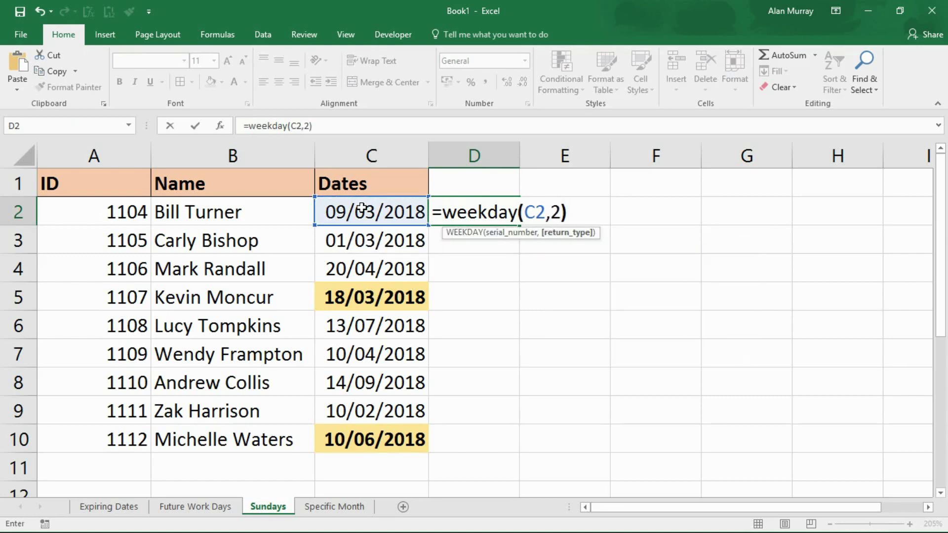
key(Return)
click(491, 207)
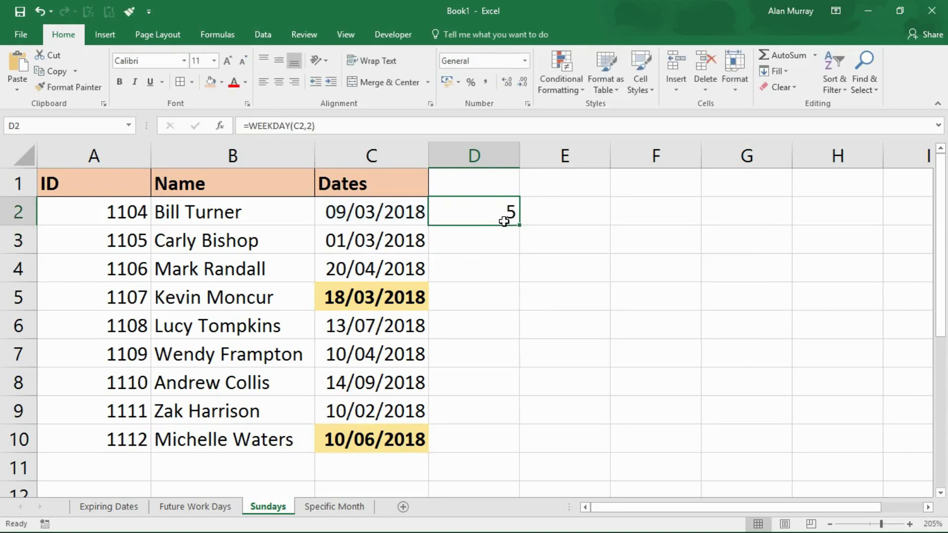
drag(518, 225, 511, 447)
click(578, 395)
click(410, 296)
shift+click(476, 296)
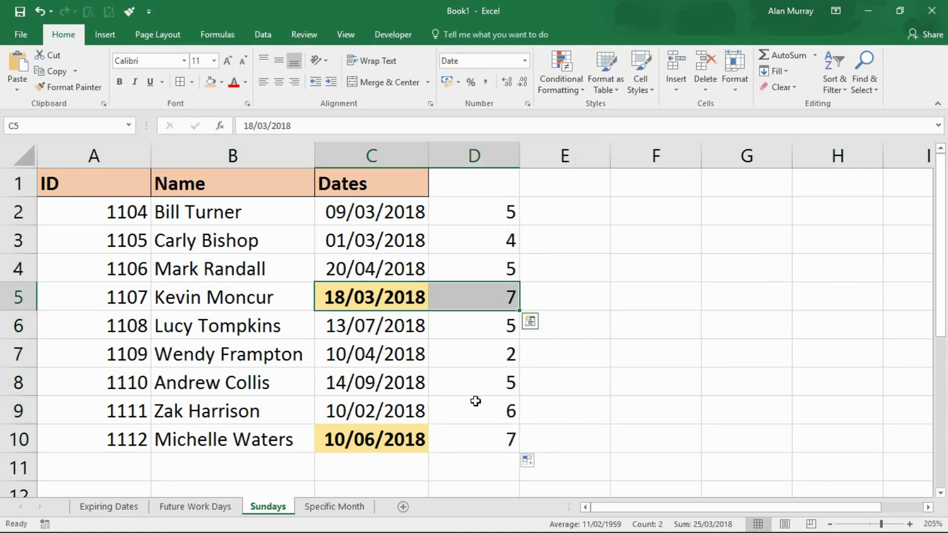
click(410, 439)
shift+click(482, 441)
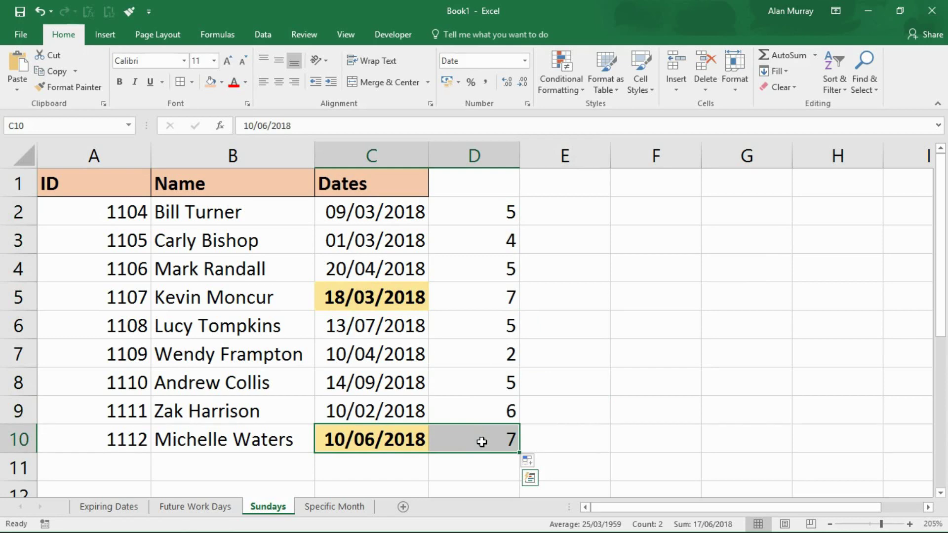
click(568, 388)
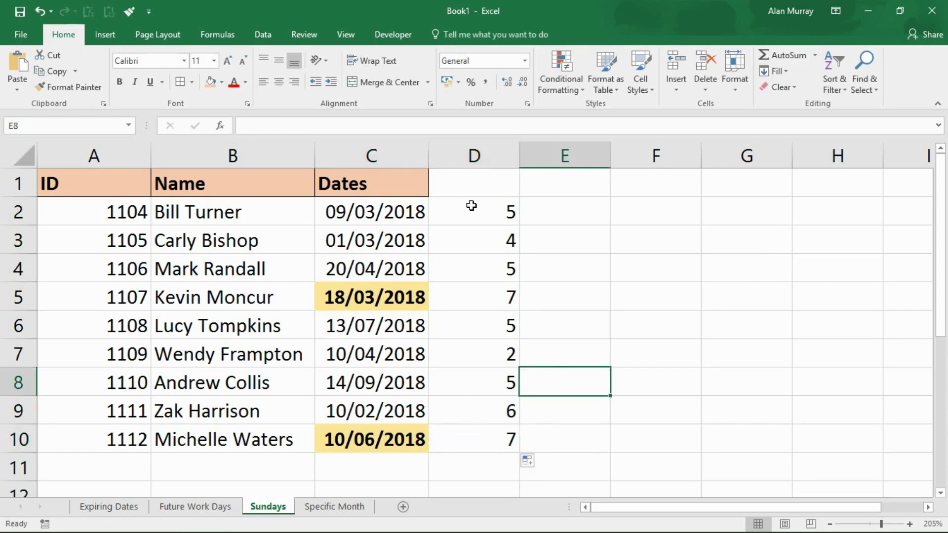
drag(474, 207, 485, 433)
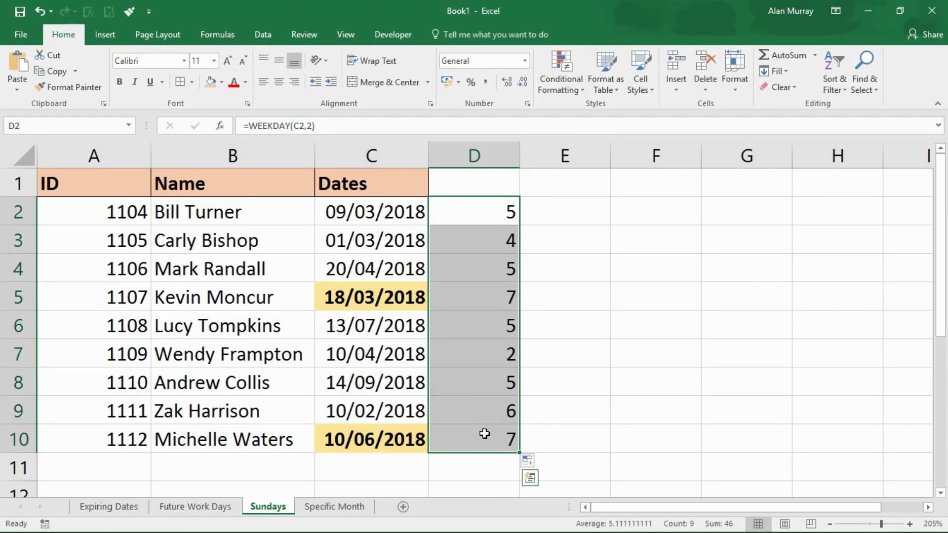
key(Delete)
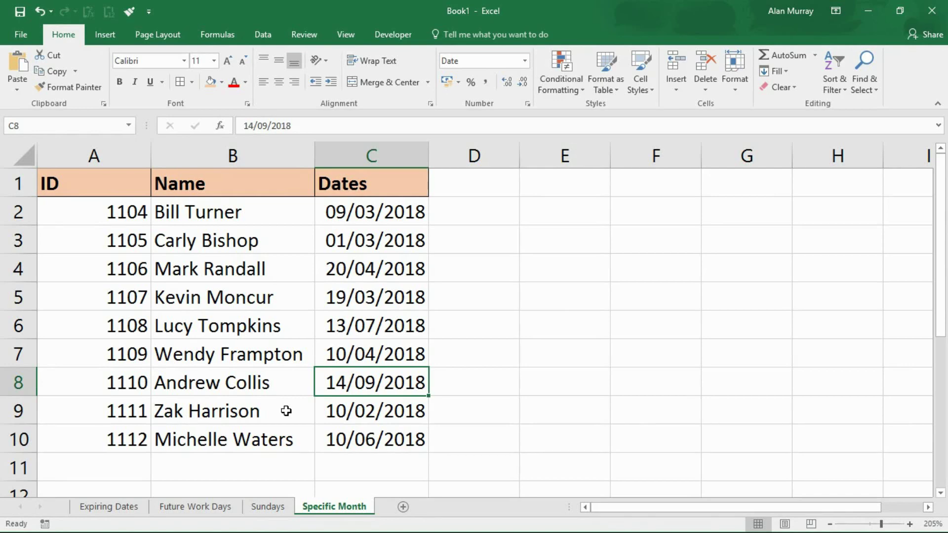
- Build =MONTH(C2)=3 in cell D2, picking MONTH from autocomplete and referencing C2
click(463, 205)
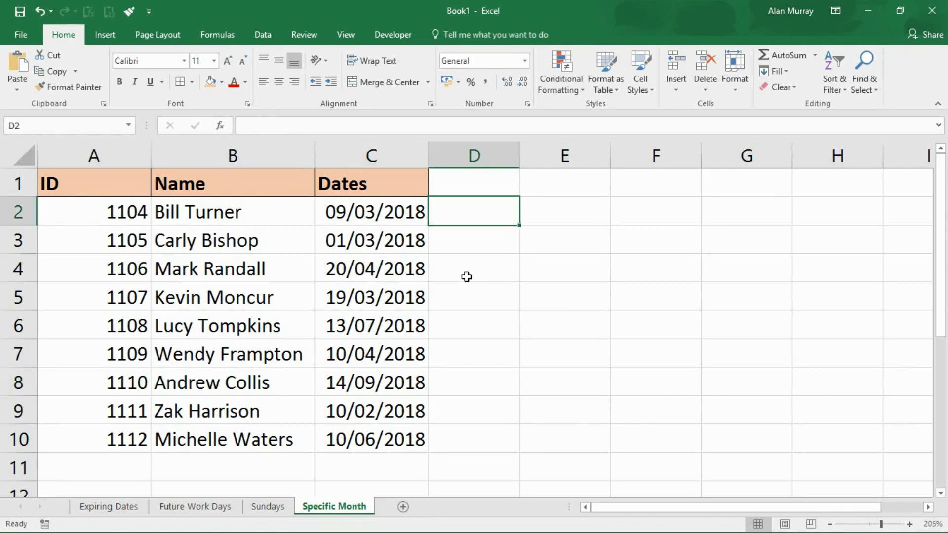
text(=mon)
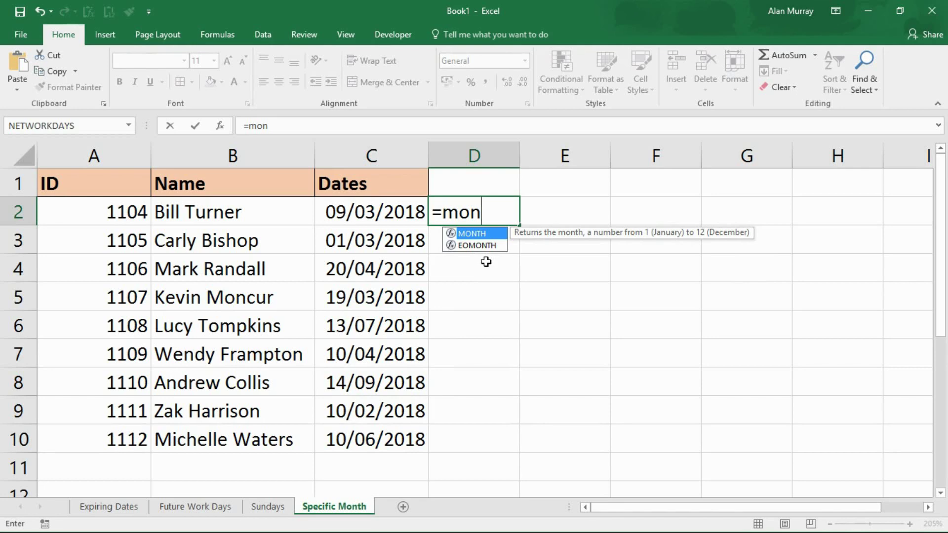
double_click(488, 235)
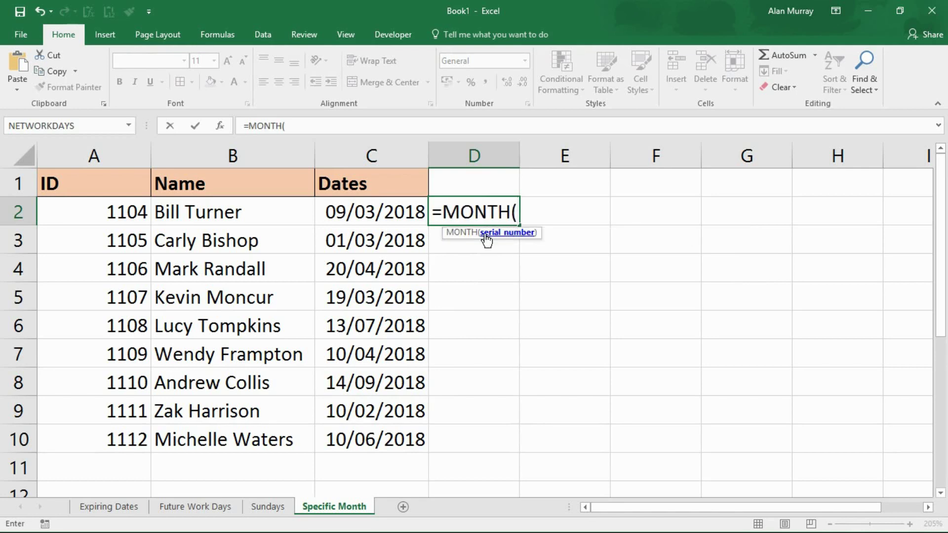
click(398, 212)
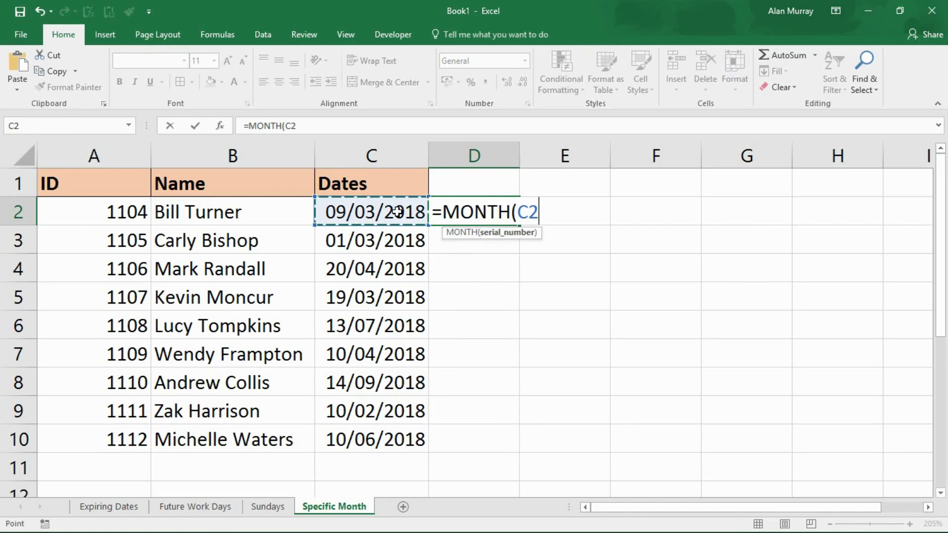
text()=)
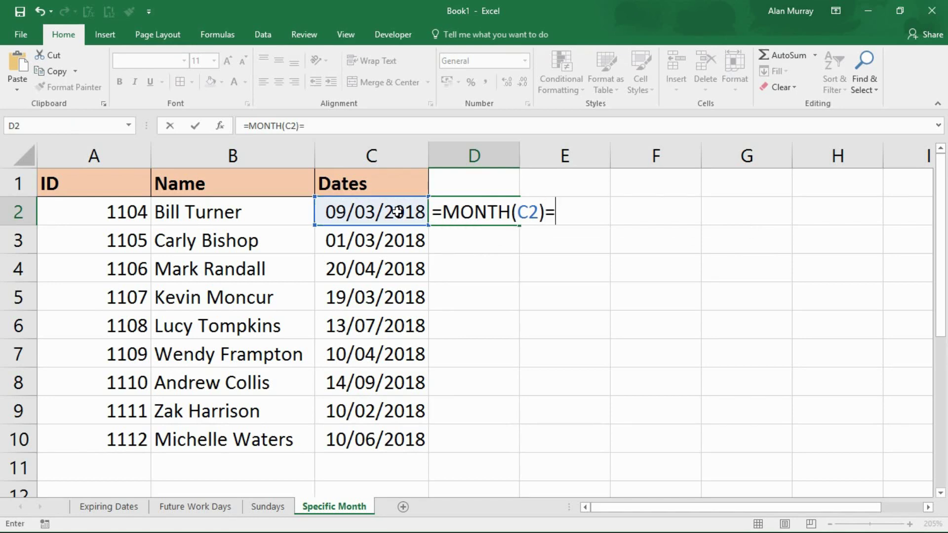
text(3)
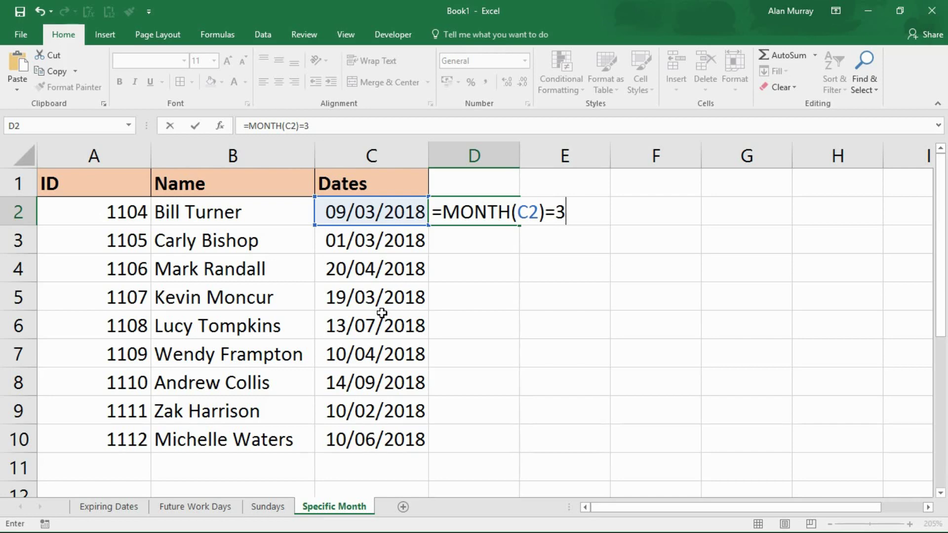
- Copy the =MONTH(C2)=3 formula text from D2 and cancel the edit, leaving D2 empty
drag(430, 214, 578, 211)
right_click(542, 218)
click(564, 244)
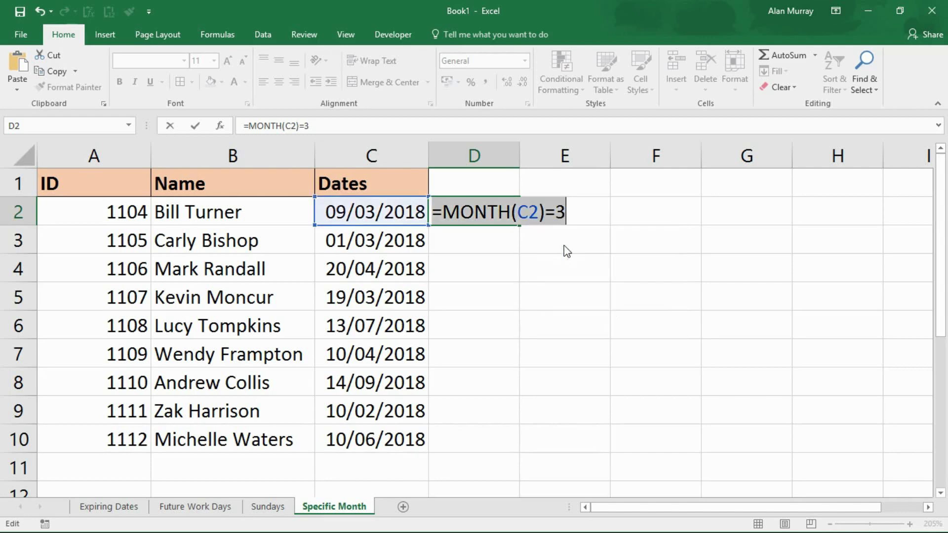
key(Escape)
- Create a formula-based conditional formatting rule on C2:C10 with =MONTH(C2)=3
drag(377, 213, 372, 437)
click(549, 90)
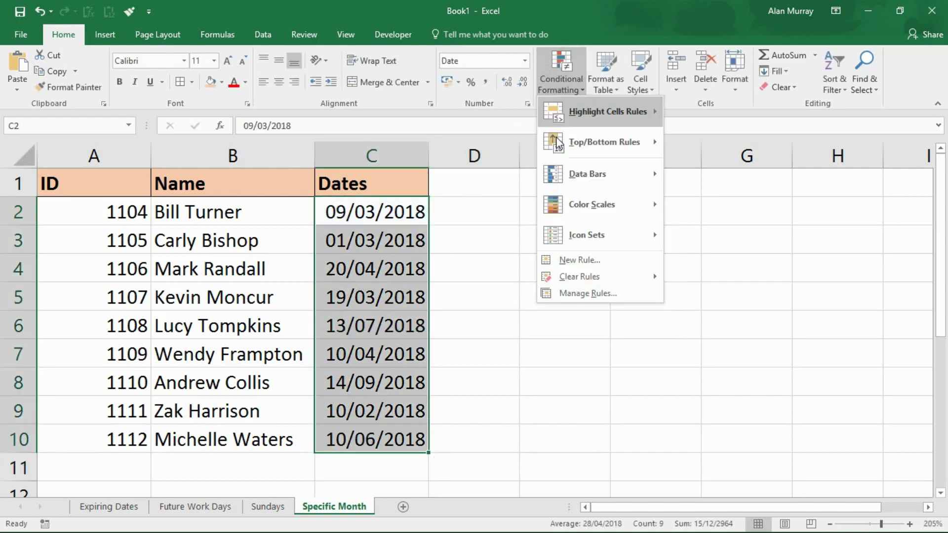
click(571, 262)
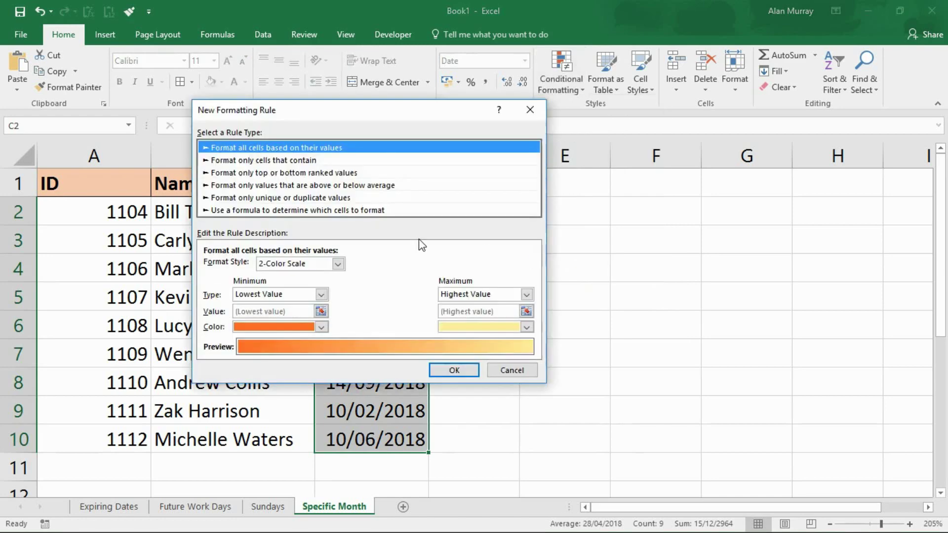
click(358, 211)
click(346, 269)
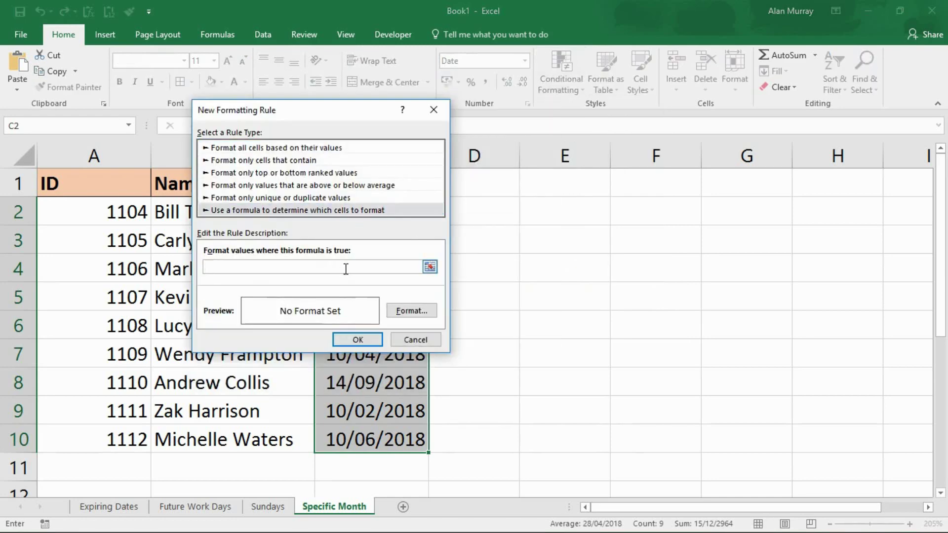
text(=MONTH(C2)=3)
- Format the March rule as bold text on a light blue fill and apply it
click(411, 310)
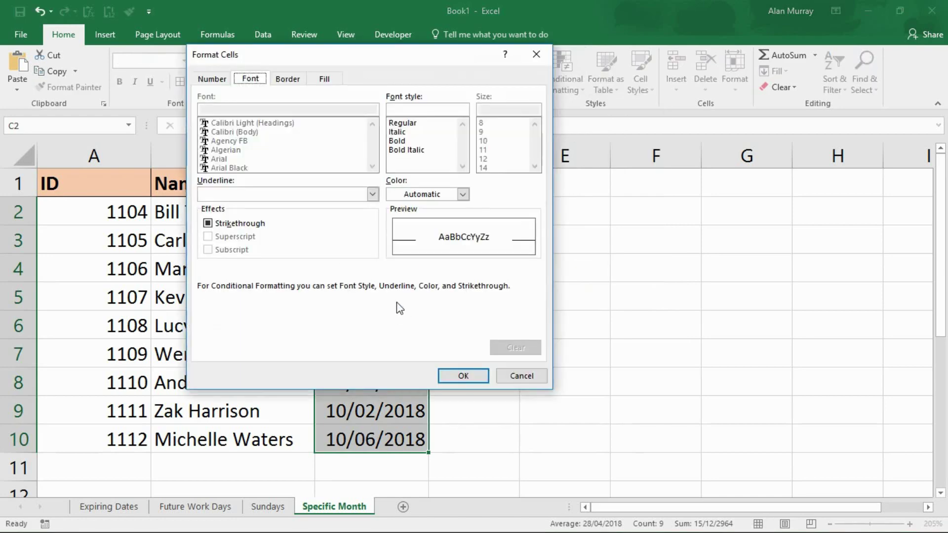
click(398, 141)
click(324, 79)
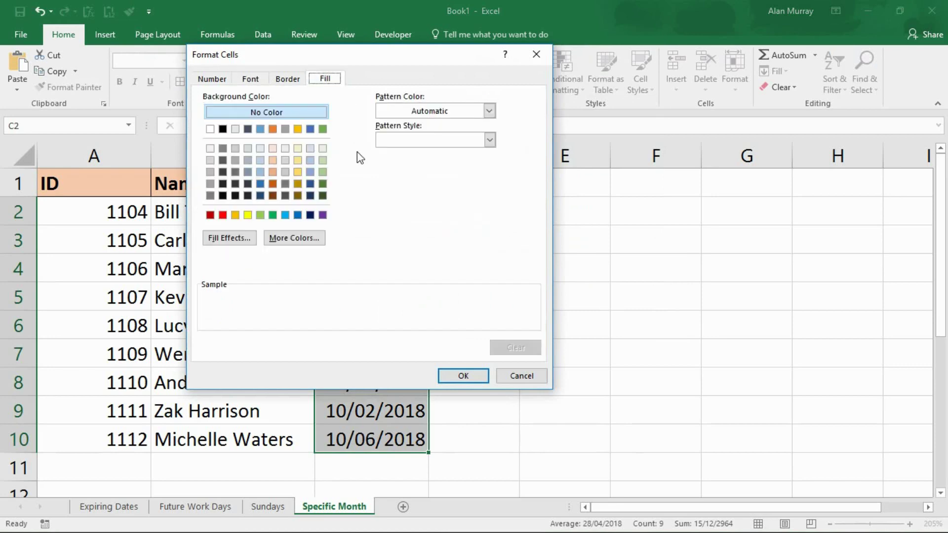
click(313, 161)
click(455, 378)
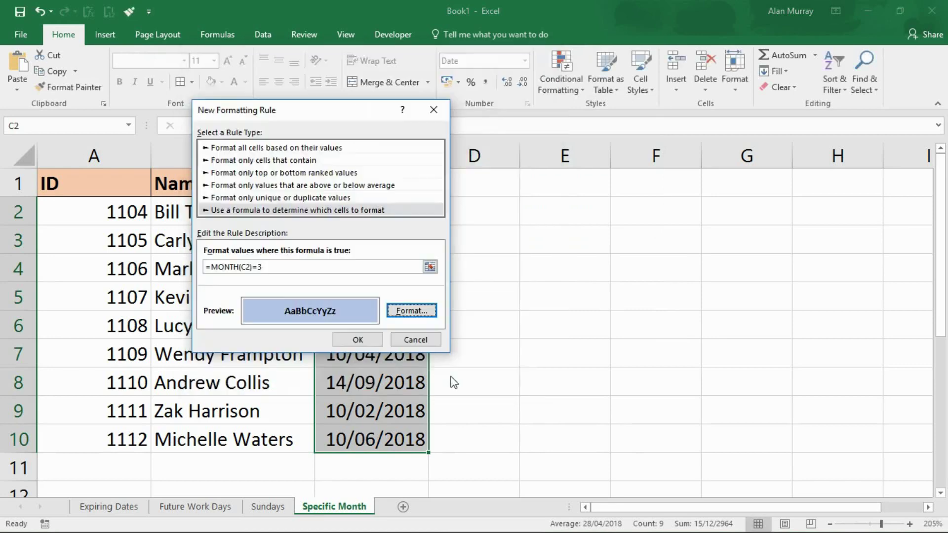
click(375, 340)
click(544, 332)
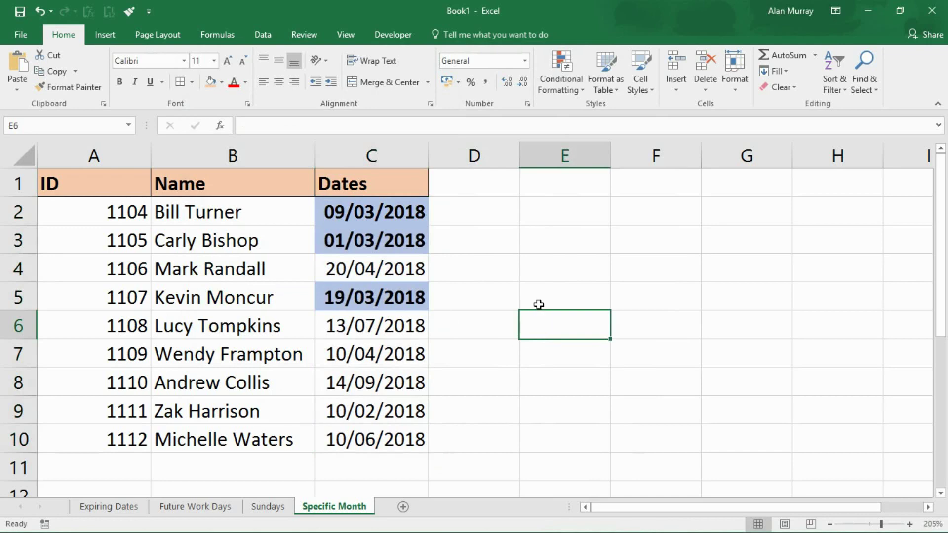